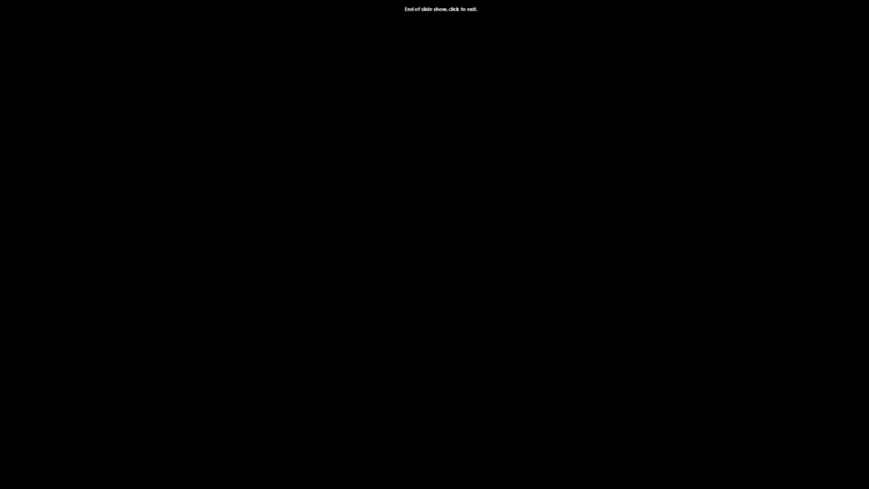
Exit the finished slide show and return to editing slide 2
left_click(608, 365)
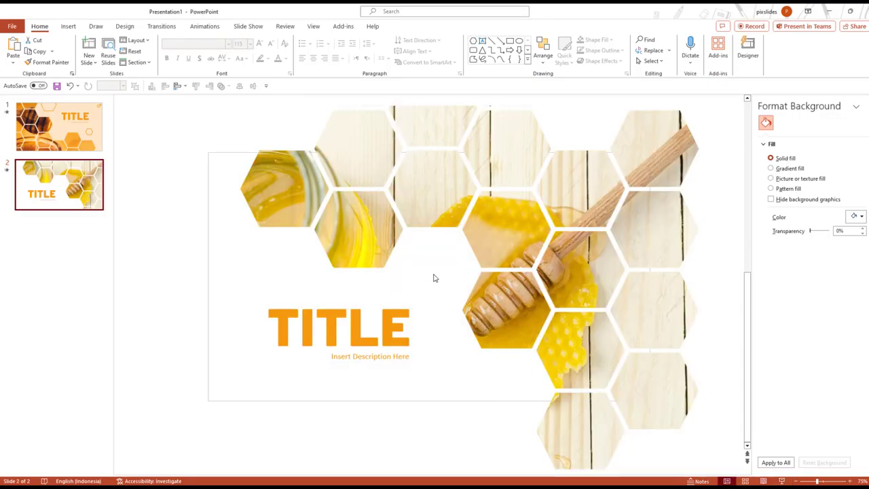
With slide 2 selected, switch from the New Slide layouts to Slide Master view
left_click(88, 249)
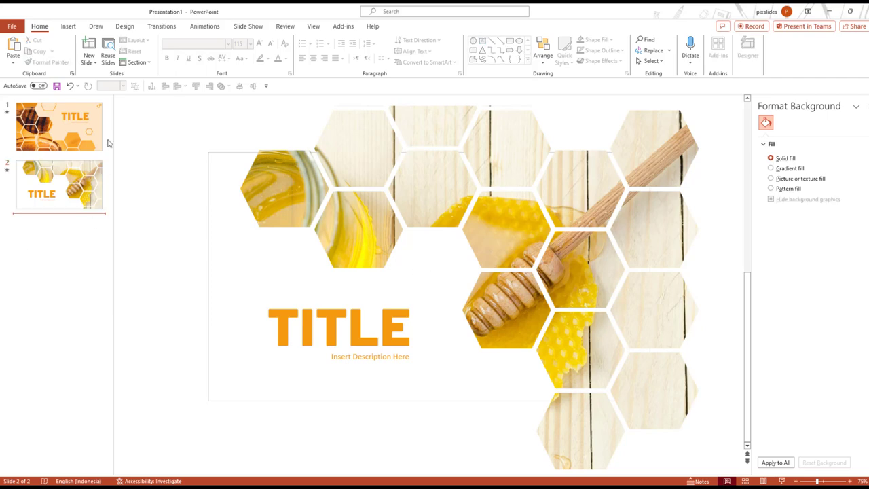
left_click(93, 65)
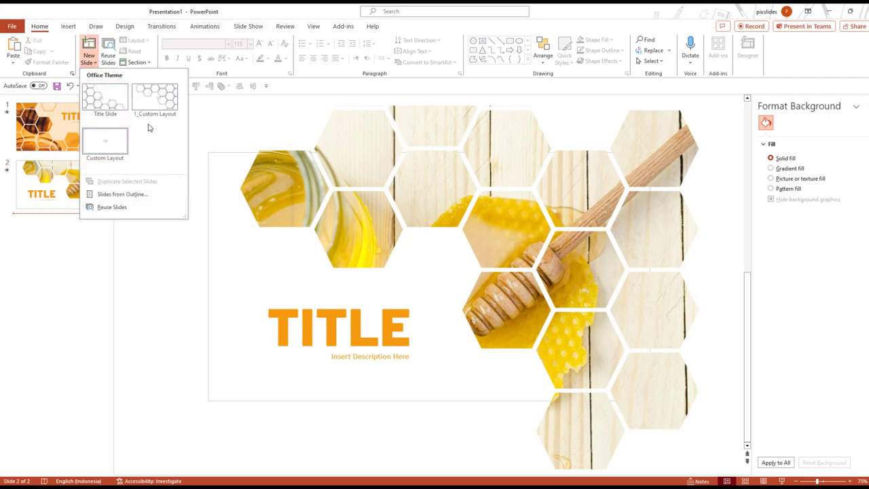
left_click(313, 27)
left_click(313, 27)
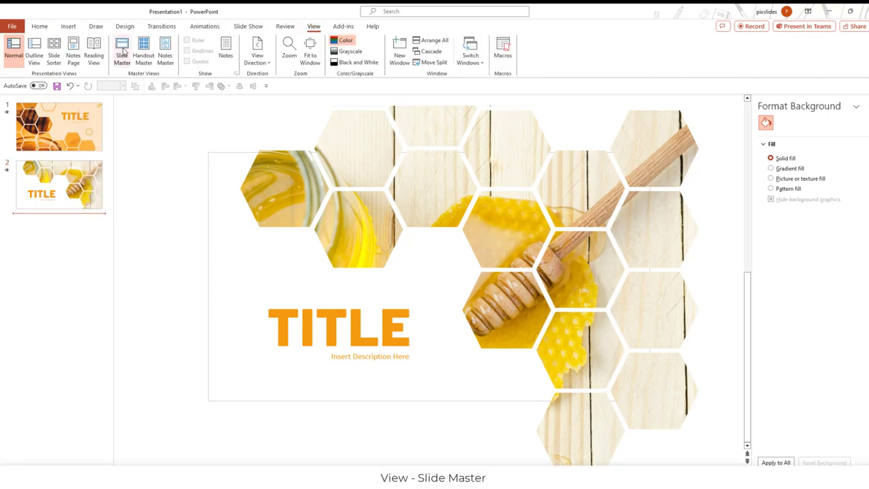
left_click(125, 53)
Insert a new layout, delete its title placeholder, and close Master View
left_click(77, 292)
left_click(92, 195)
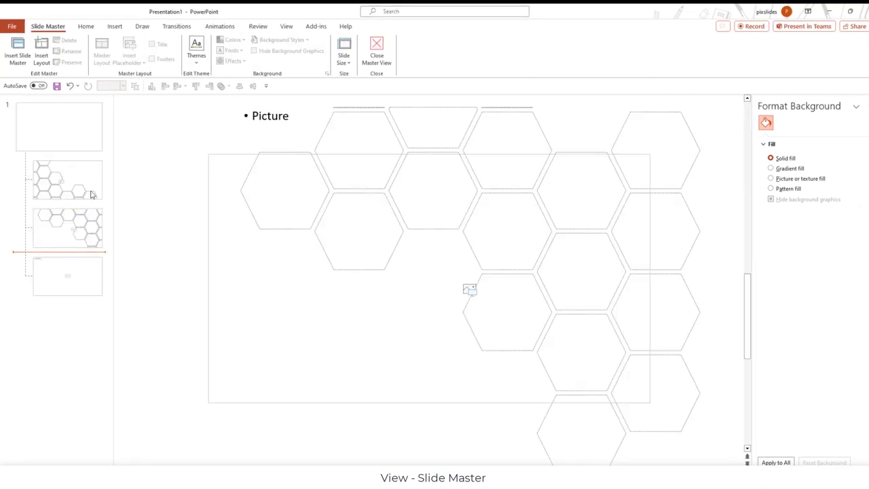
left_click(42, 56)
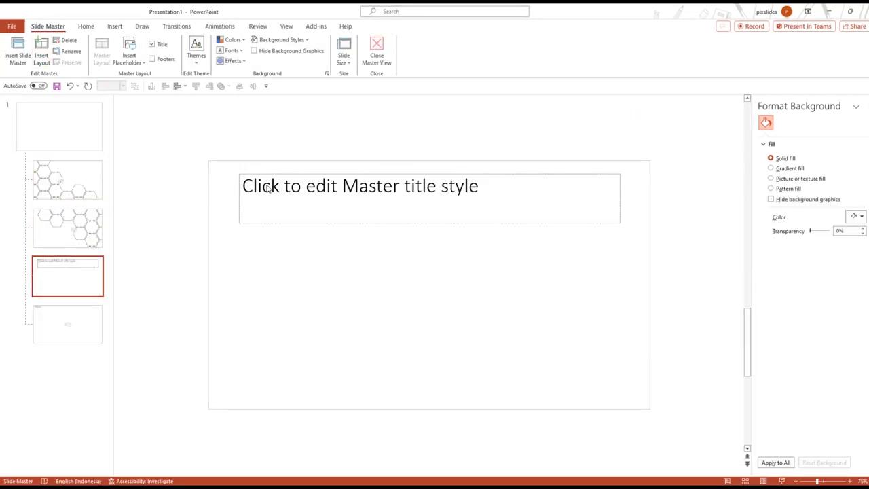
key("Delete")
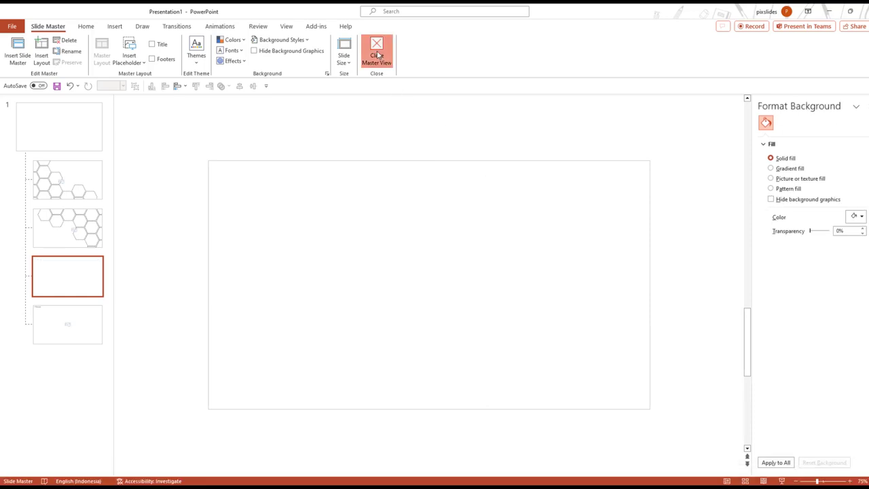
left_click(376, 53)
left_click(50, 230)
Add slide 3 using 2_Custom Layout and pick the Hexagon shape
left_click(89, 58)
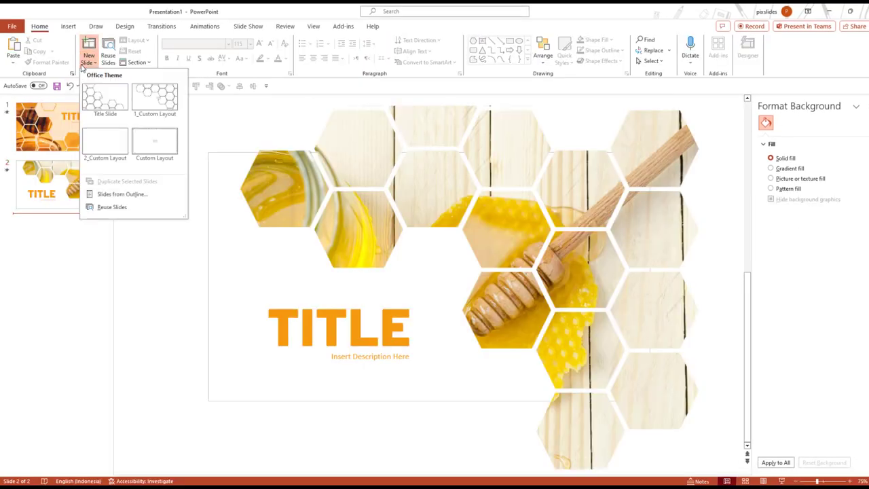
left_click(104, 145)
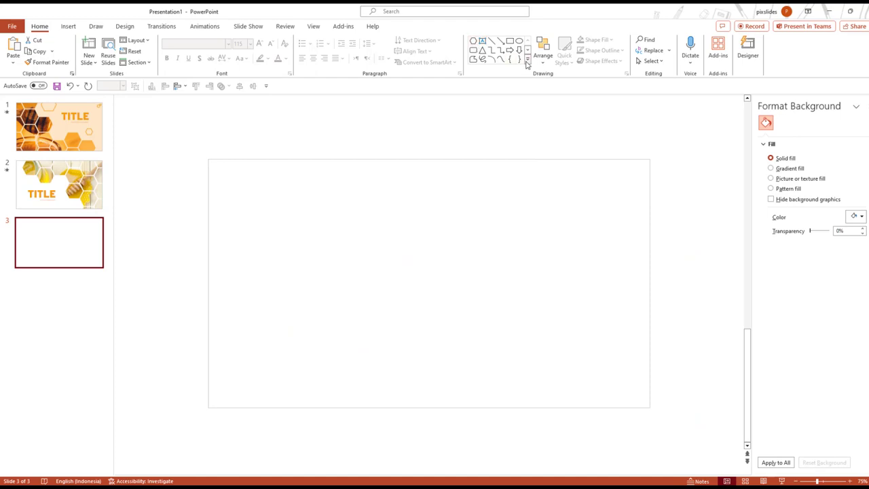
left_click(526, 60)
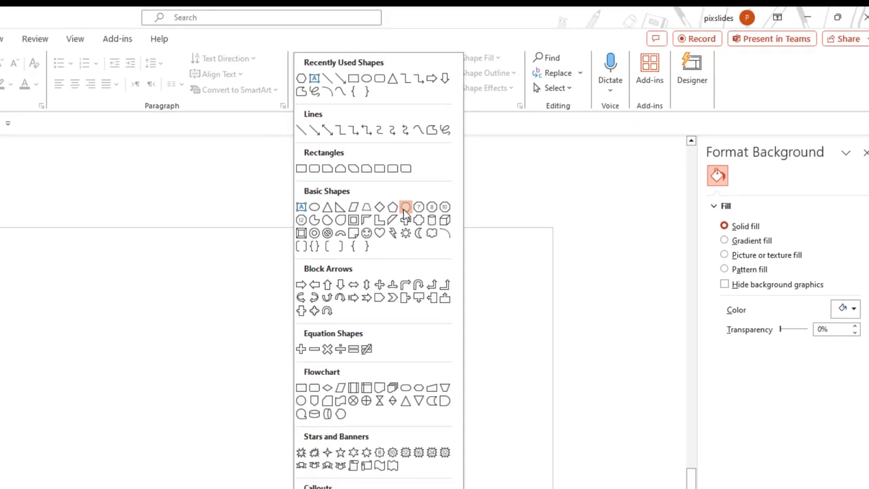
left_click(329, 242)
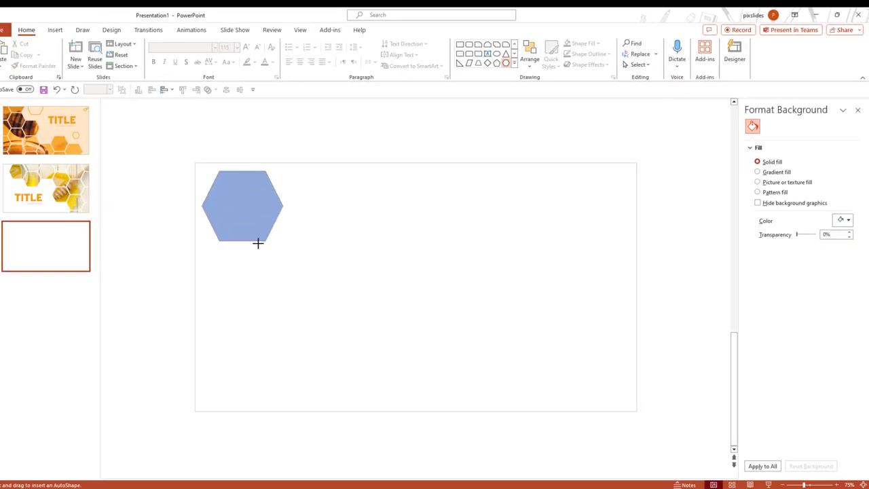
Draw a blue hexagon with no outline and move it to the slide's left edge
mouse_move(229, 205)
left_mouse_down()
mouse_move(257, 244)
mouse_move(274, 233)
left_mouse_up()
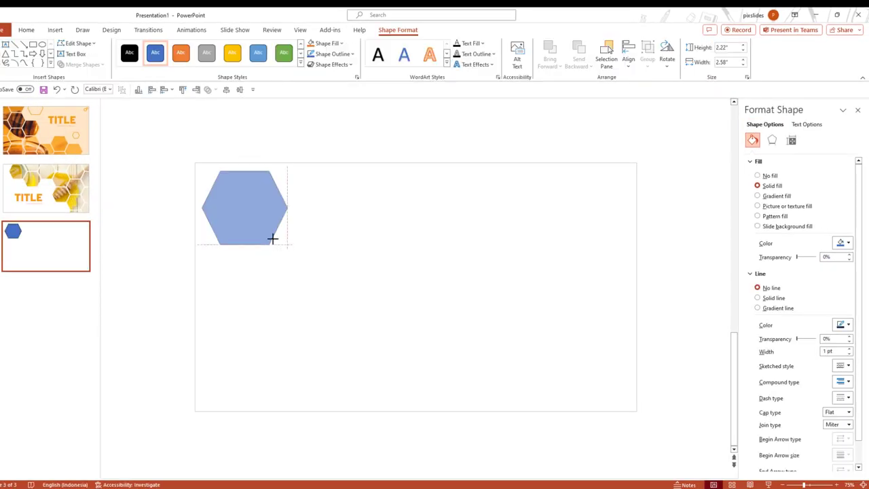
left_click(765, 288)
mouse_move(243, 193)
left_mouse_down()
mouse_move(219, 189)
mouse_move(223, 396)
left_mouse_up()
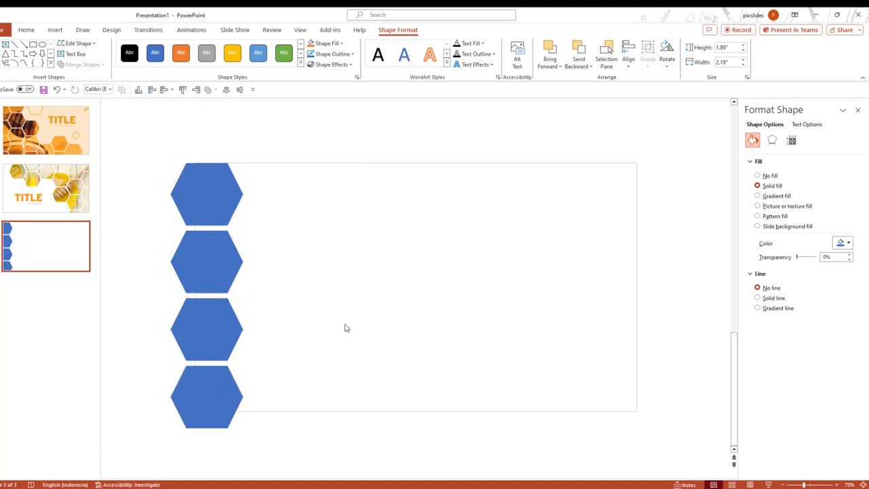
Duplicate the four-hexagon column down-right and nudge it up to interlock
left_click(345, 325)
left_click(209, 205)
key("ctrl+a")
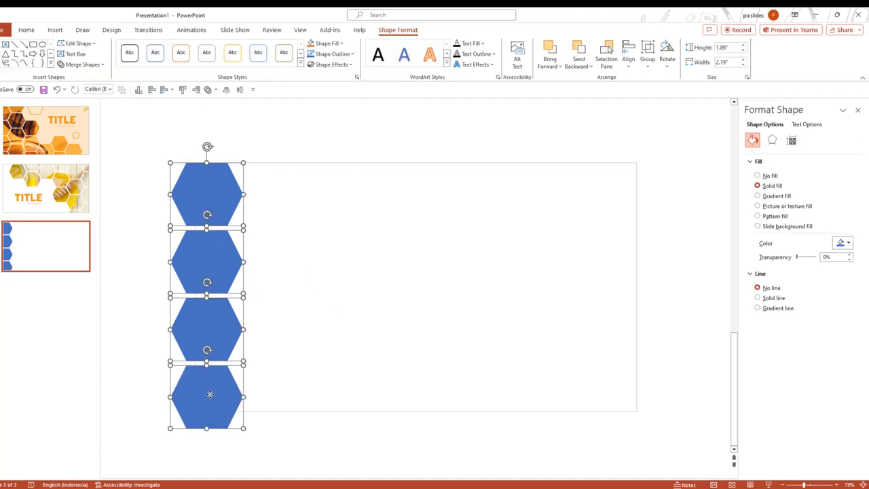
left_click_drag(209, 316, 273, 346, "ctrl")
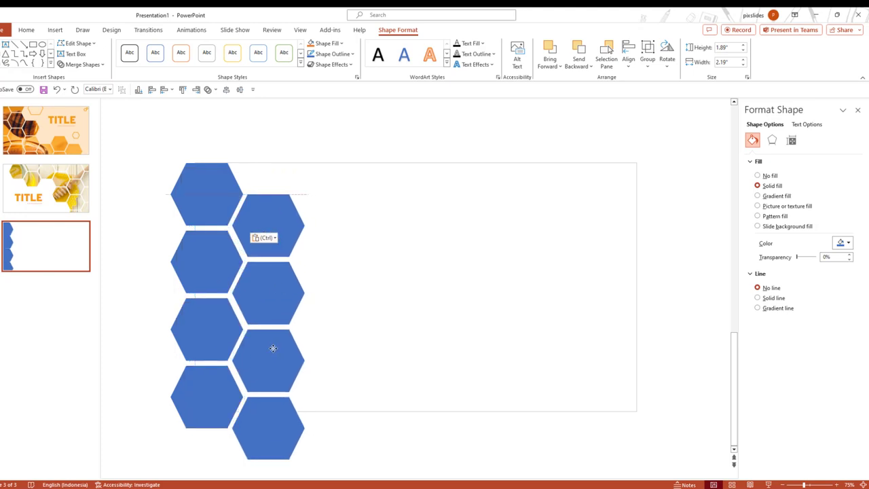
scroll(272, 347, "up", 3, "ctrl")
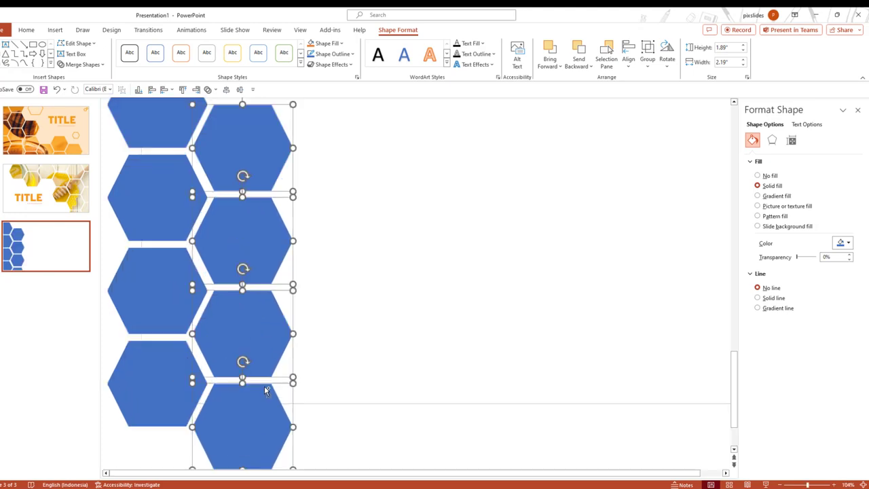
left_click_drag(241, 343, 242, 341)
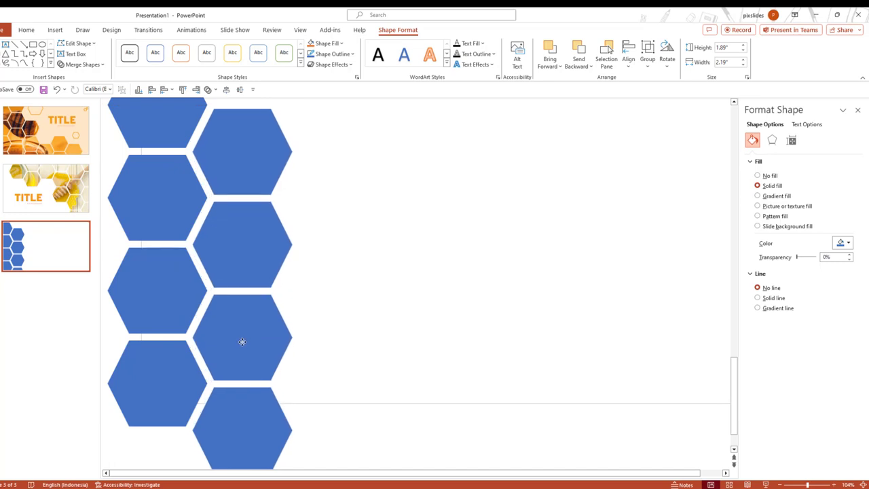
scroll(242, 341, "down", 4, "ctrl")
Copy all eight hexagons and place them as two aligned columns to the right
left_click(183, 152)
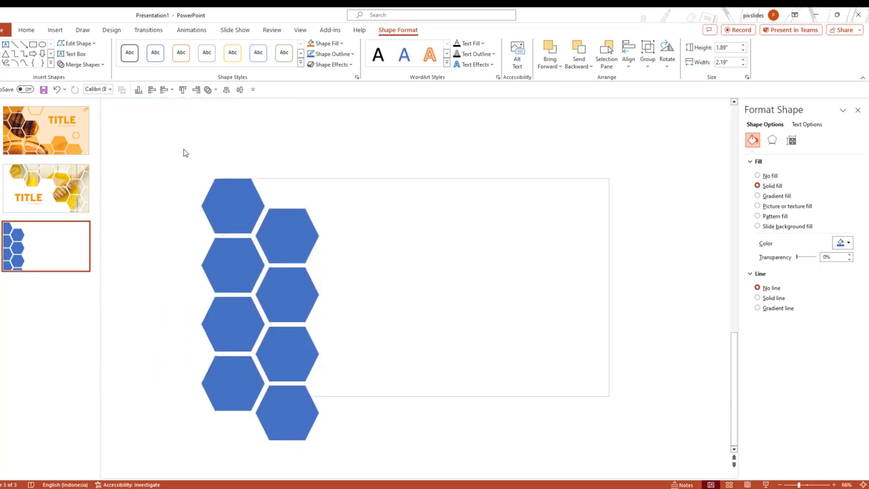
left_click_drag(183, 153, 365, 460)
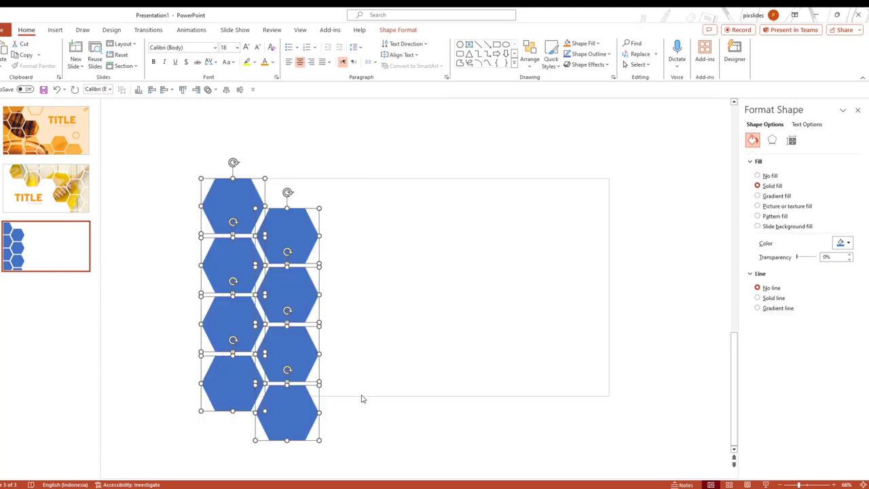
key("ctrl+c")
key("ctrl+v")
left_click_drag(286, 296, 390, 351)
scroll(323, 294, "up", 4, "ctrl")
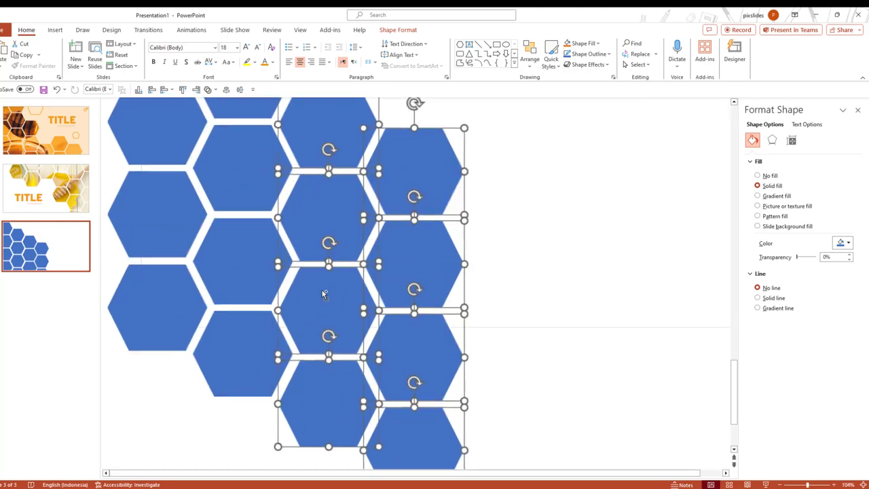
key("Escape")
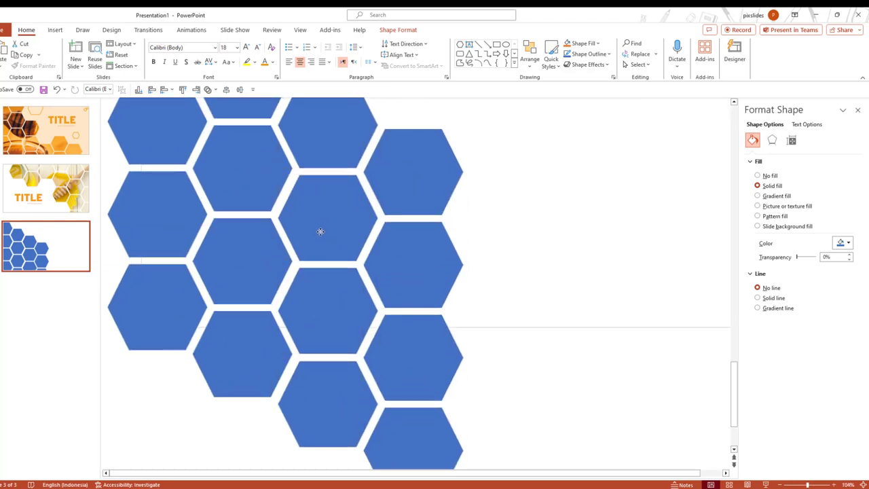
left_click_drag(320, 232, 319, 230)
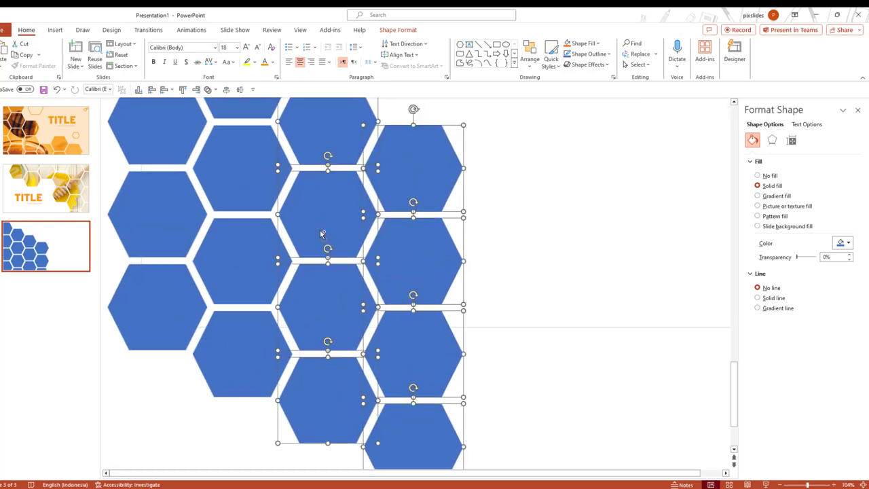
scroll(320, 230, "down", 5, "ctrl")
left_click(477, 315)
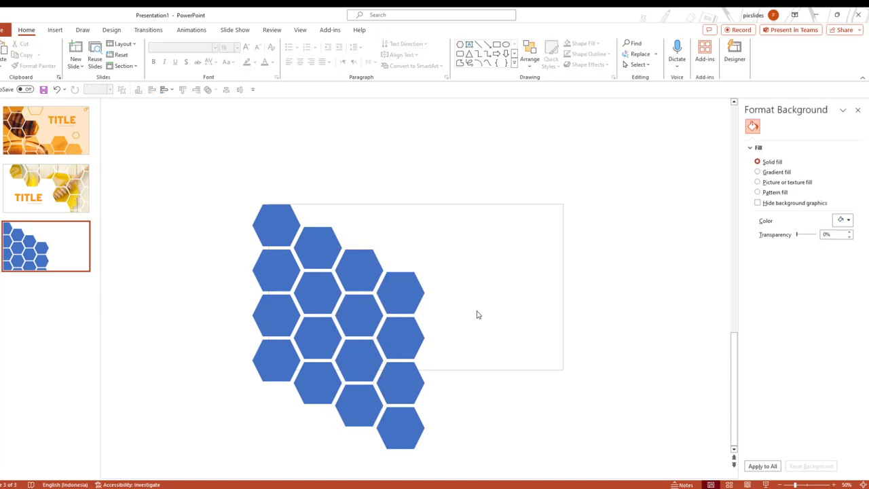
Delete the top-right hexagon and duplicate the remaining three-hexagon column down-right
left_click(411, 293)
key("Delete")
left_click(469, 397)
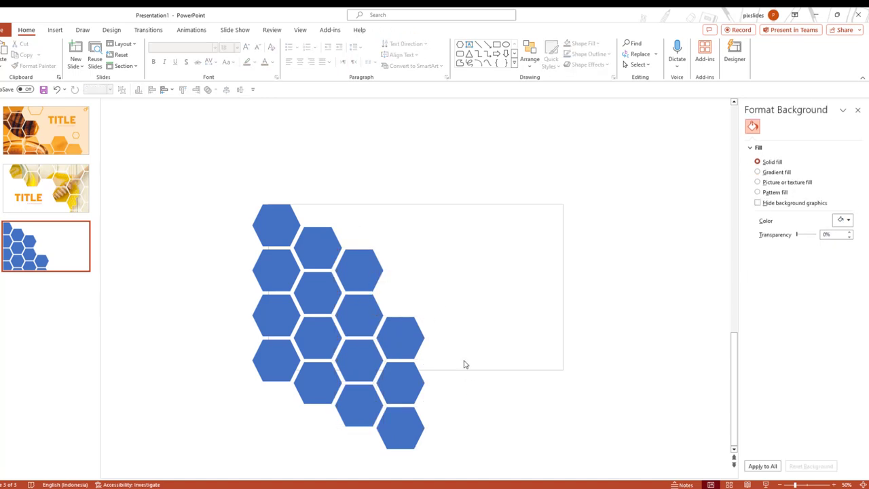
scroll(463, 362, "down", 2, "ctrl")
left_click_drag(456, 418, 385, 297)
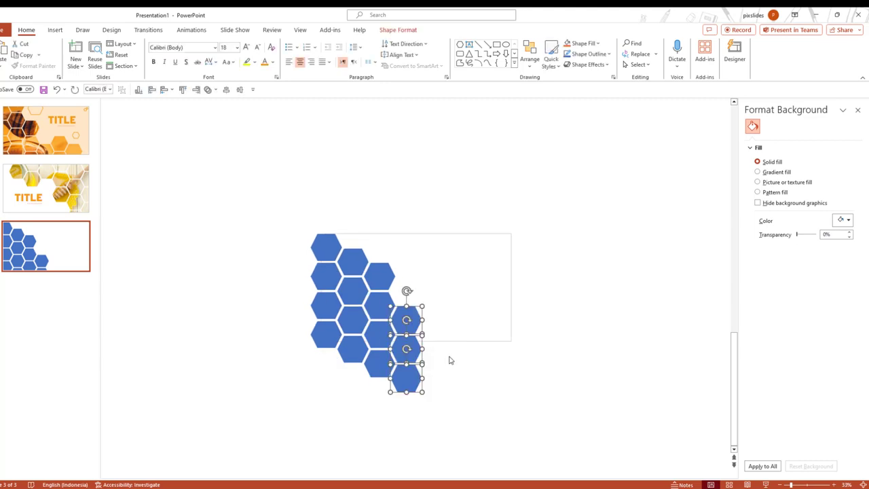
scroll(449, 360, "up", 2, "ctrl")
left_click_drag(403, 334, 446, 360, "ctrl")
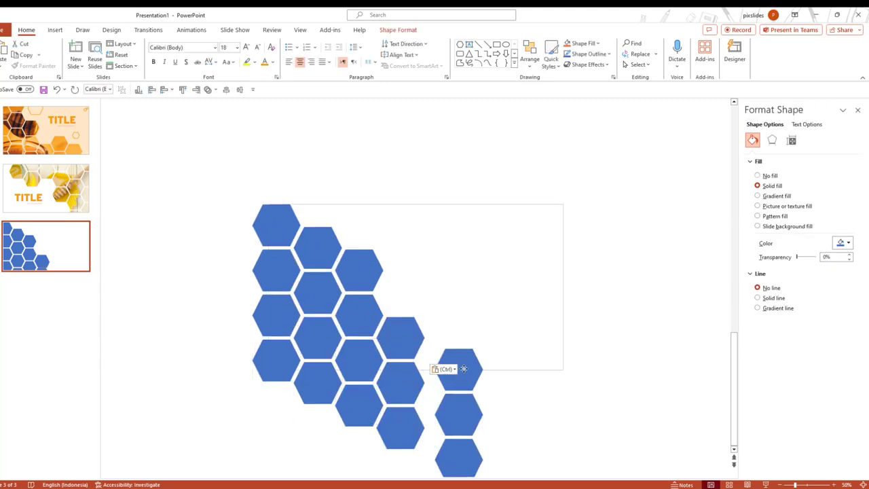
scroll(445, 361, "up", 3, "ctrl")
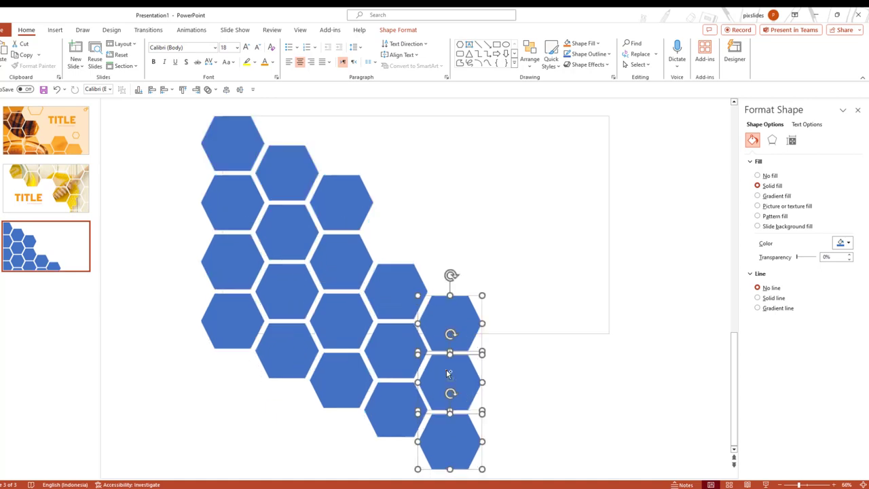
scroll(419, 240, "up", 4, "ctrl")
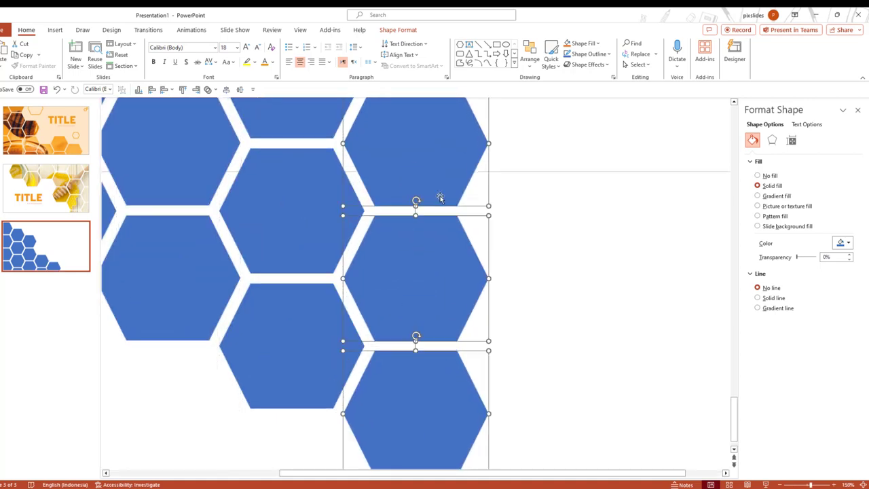
Delete the four lowest protruding hexagons and select the remaining cluster
left_click(523, 252)
scroll(524, 252, "down", 5, "ctrl")
scroll(519, 254, "down", 5, "ctrl")
scroll(498, 334, "down", 2, "ctrl")
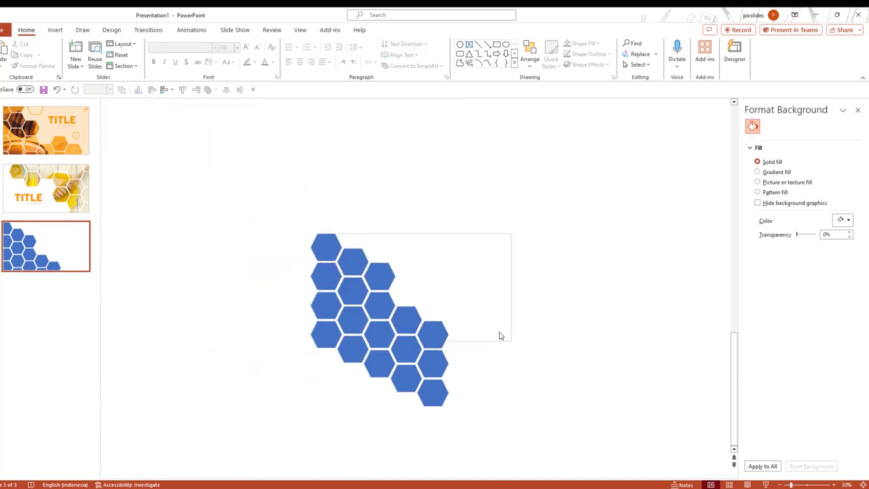
scroll(482, 387, "up", 2, "ctrl")
scroll(462, 389, "down", 2, "ctrl")
left_click(433, 393)
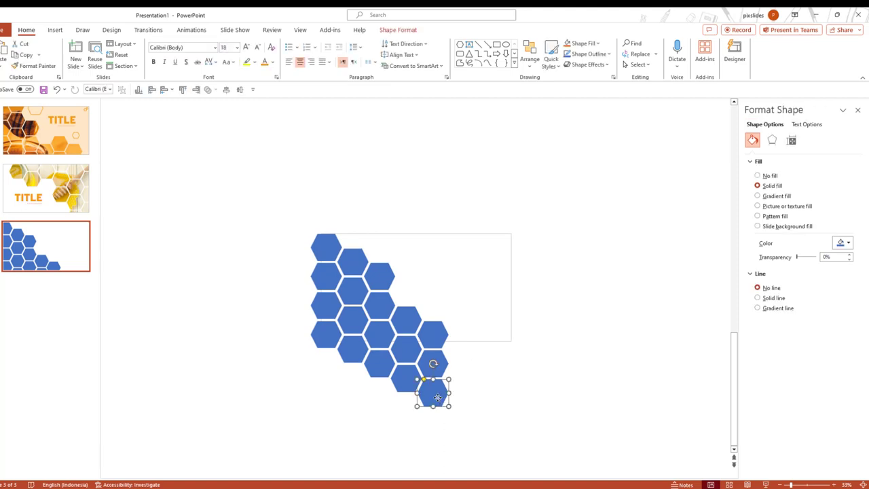
key("Delete")
left_click(407, 380)
key("Delete")
left_click(434, 371)
key("Delete")
left_click(380, 367)
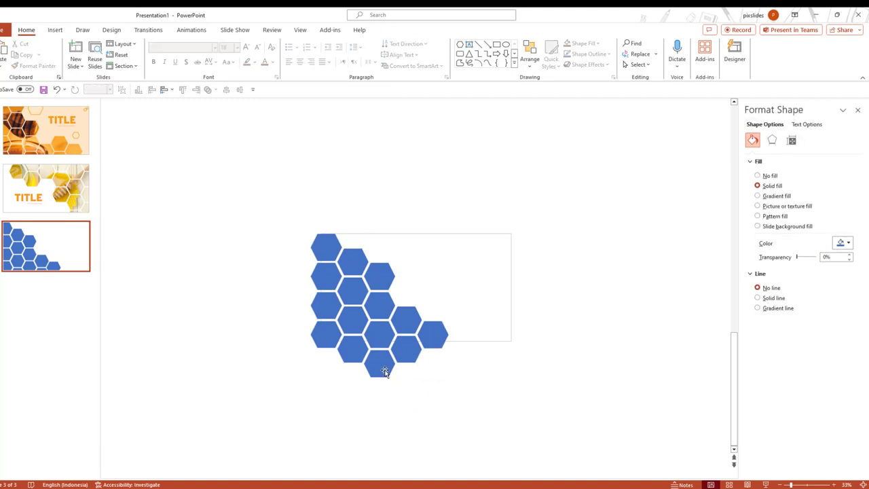
key("Delete")
left_click_drag(529, 430, 231, 188)
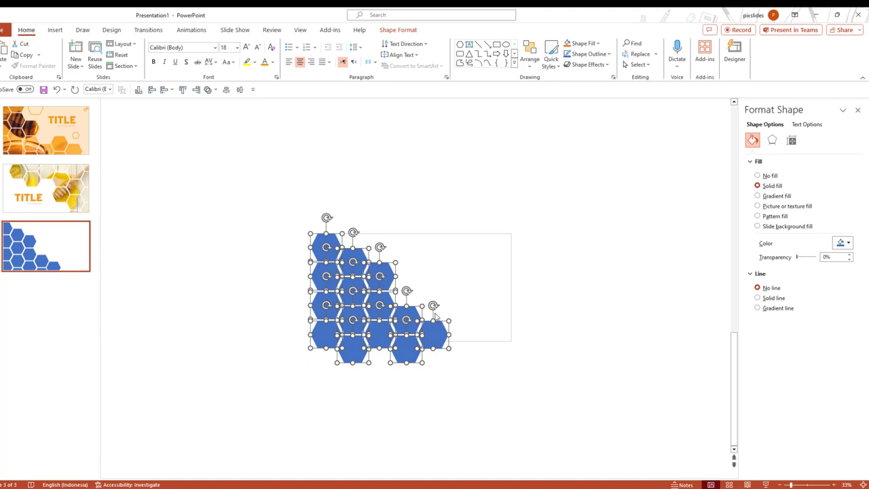
In Slide Master, paste the hexagons onto the layout and Union them into one shape
left_click(300, 30)
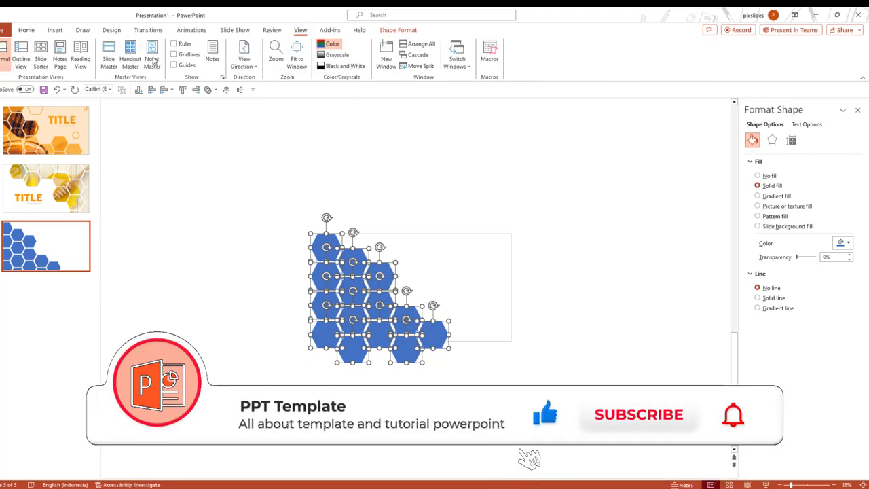
left_click(110, 56)
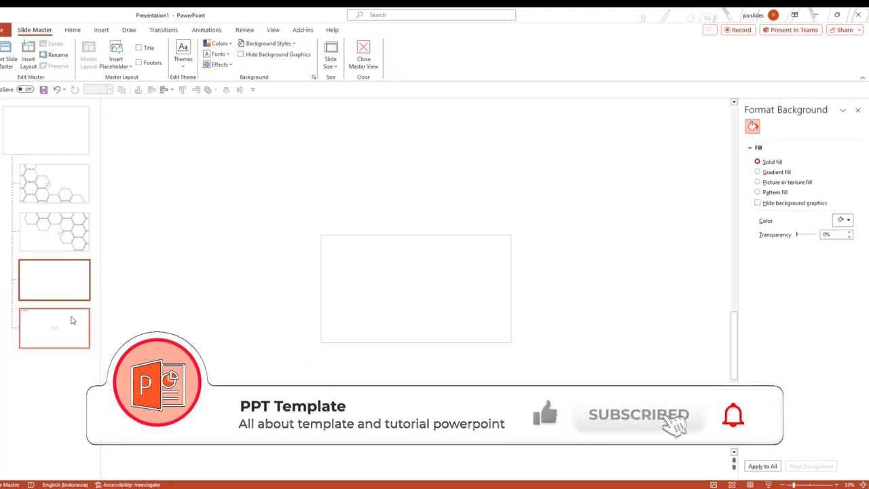
key("ctrl+v")
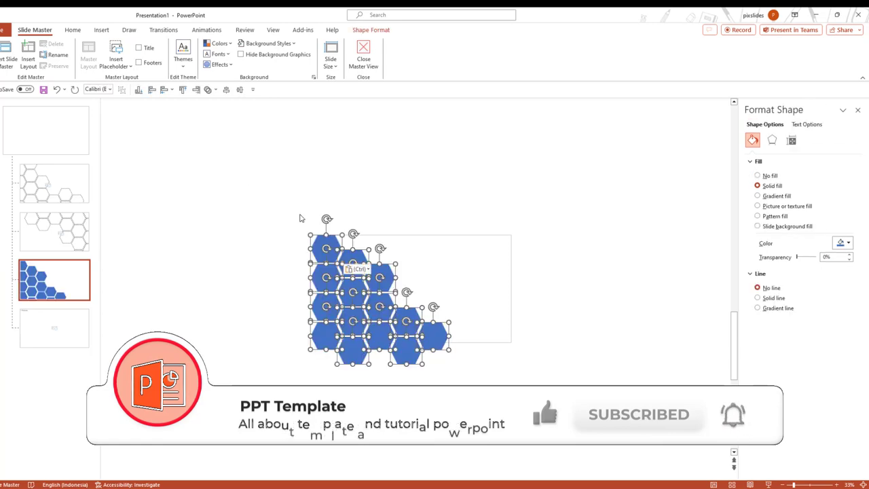
left_click(208, 90)
left_click(231, 109)
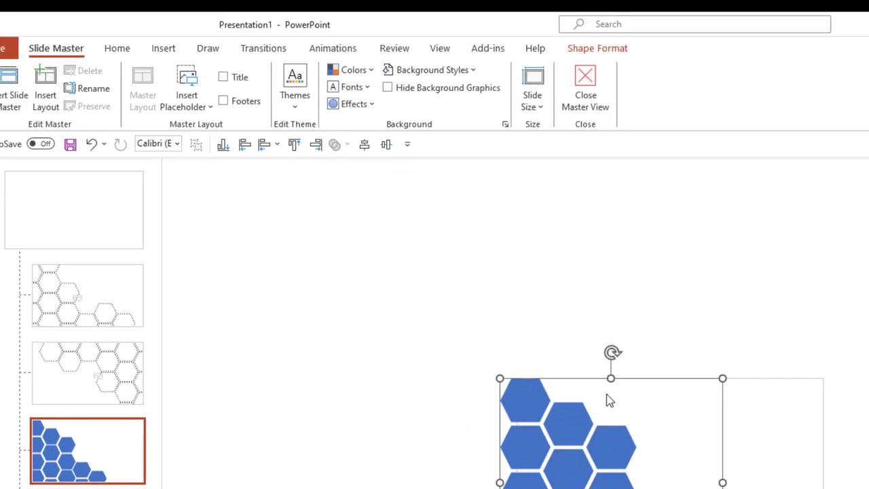
Draw a Picture placeholder fully covering the merged hexagon cluster
key("Page_Down")
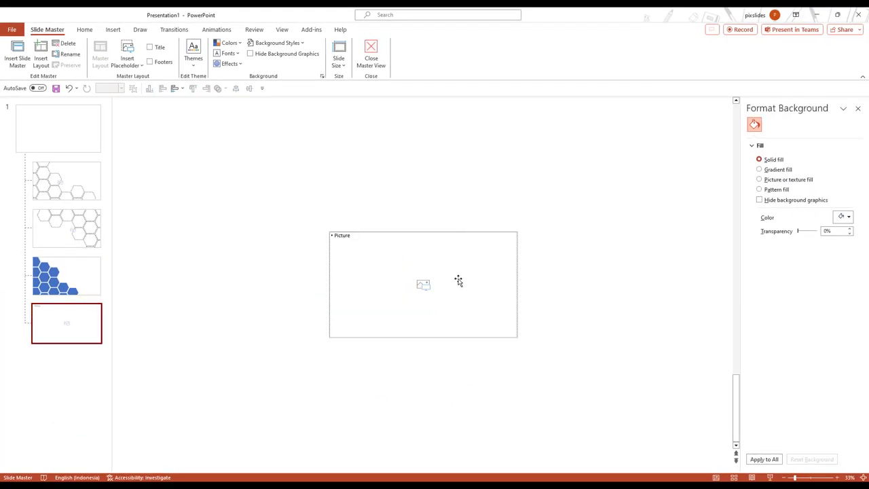
left_click(378, 251)
left_click(127, 61)
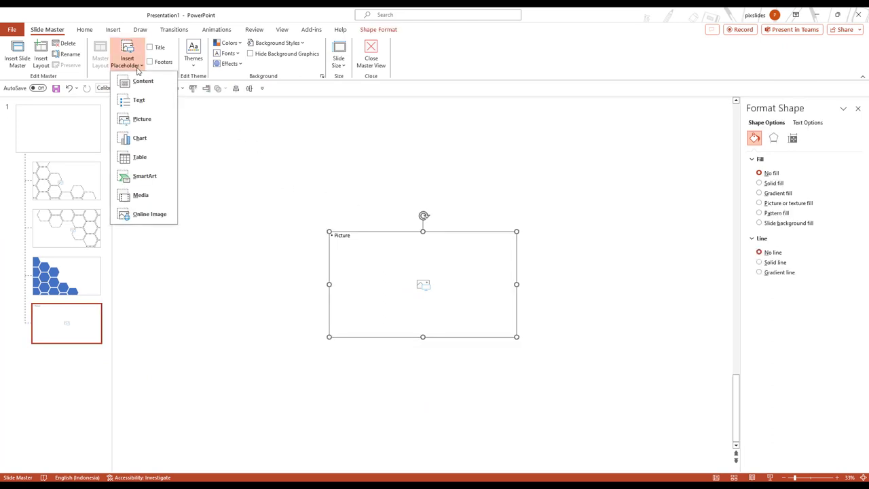
left_click(140, 122)
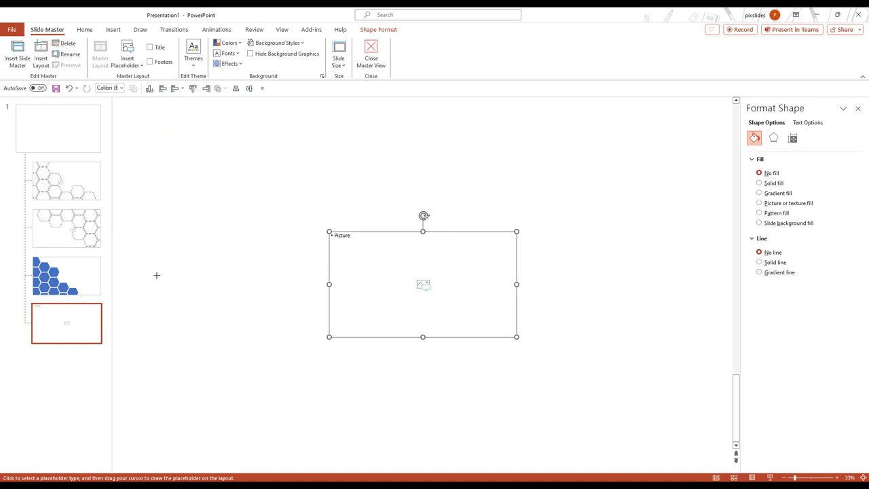
left_click(67, 276)
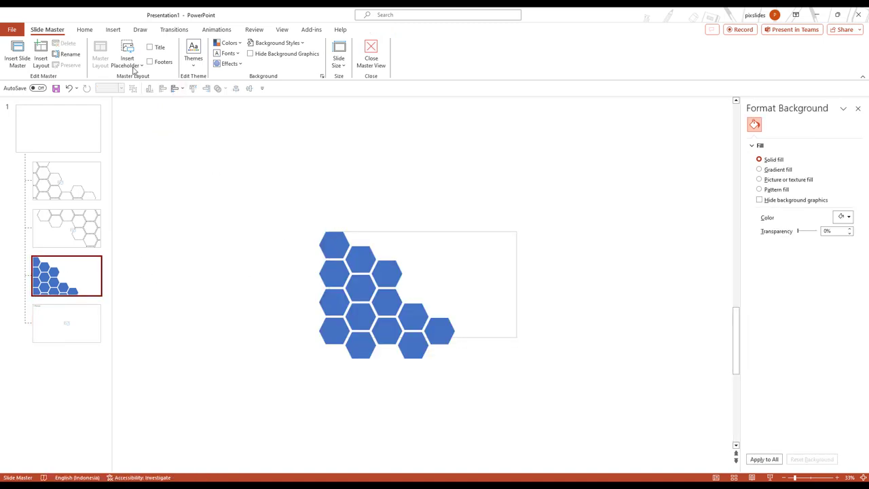
left_click(134, 67)
left_click(155, 136)
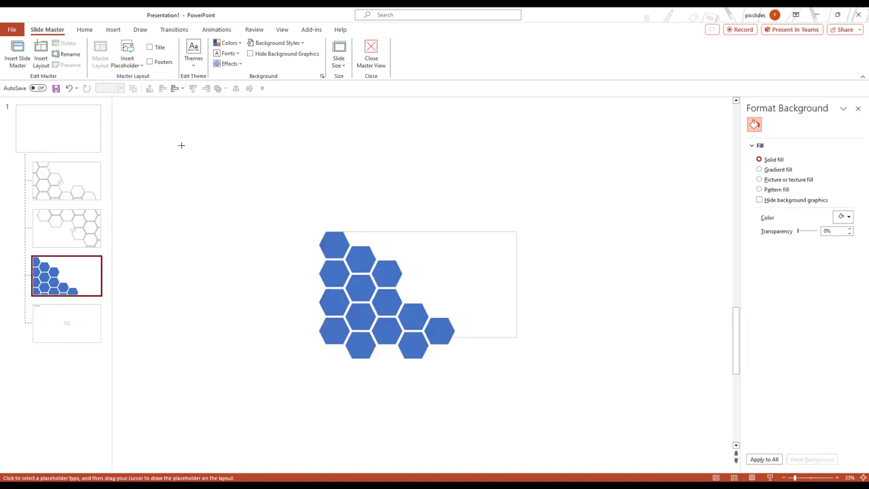
left_click_drag(328, 232, 517, 336)
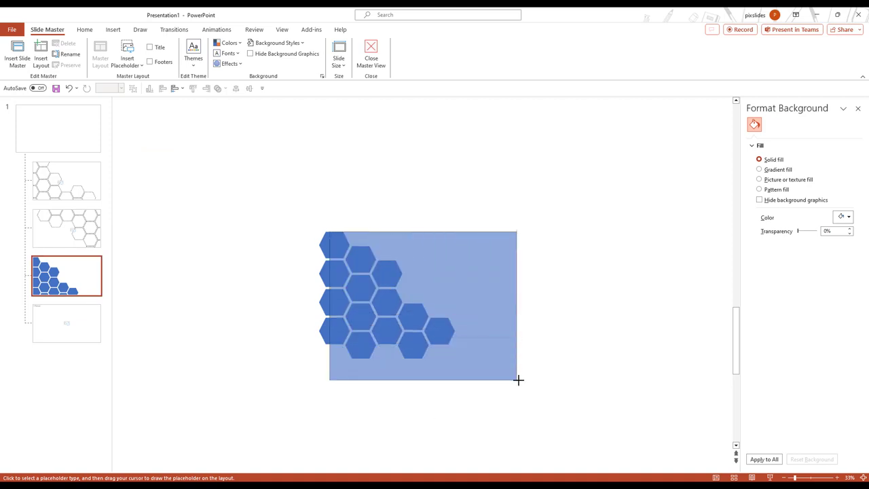
left_click_drag(517, 337, 516, 380)
left_click_drag(313, 304, 303, 304)
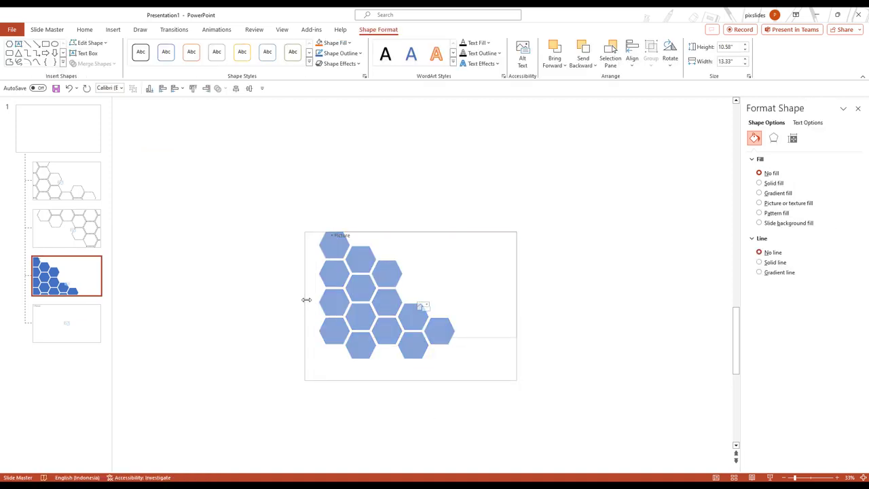
left_click_drag(410, 230, 410, 215)
Intersect the placeholder with the hexagon shape to make a hexagon-shaped picture placeholder
left_click_drag(570, 408, 213, 169)
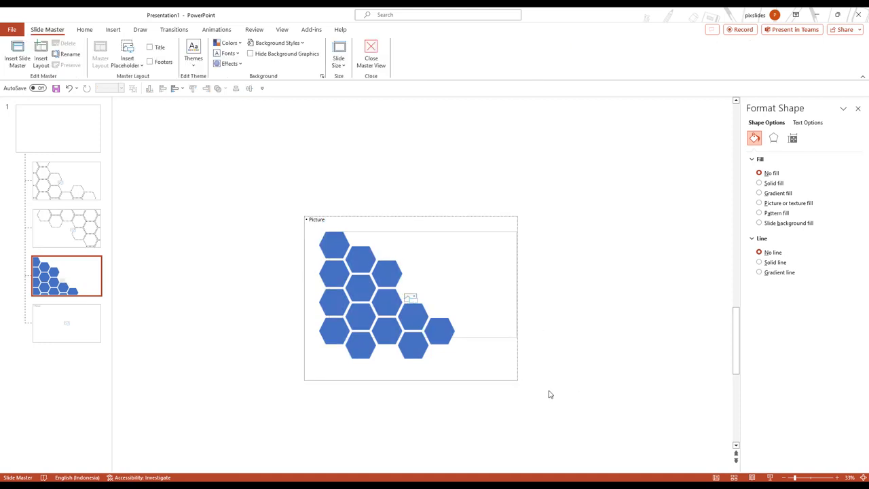
left_click(218, 88)
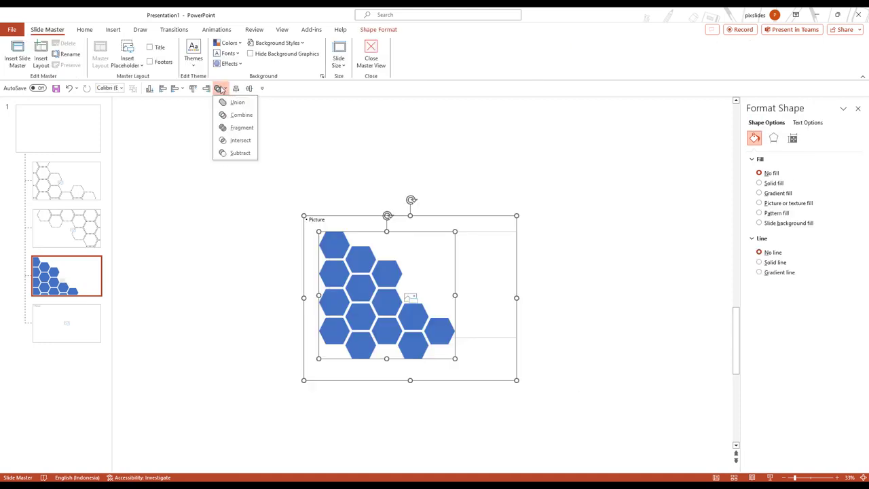
left_click(231, 140)
left_click(428, 381)
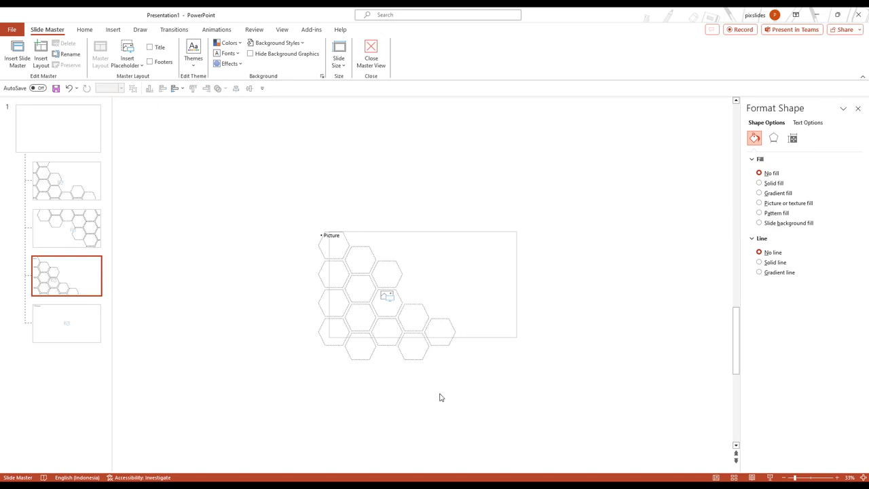
Close Master View and add a new slide after slide 2 using 2_Custom Layout
left_click(370, 55)
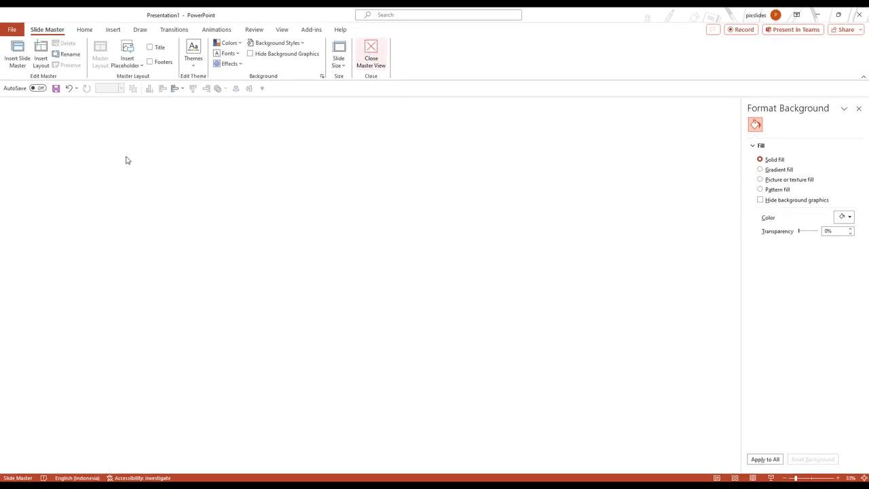
left_click(58, 184)
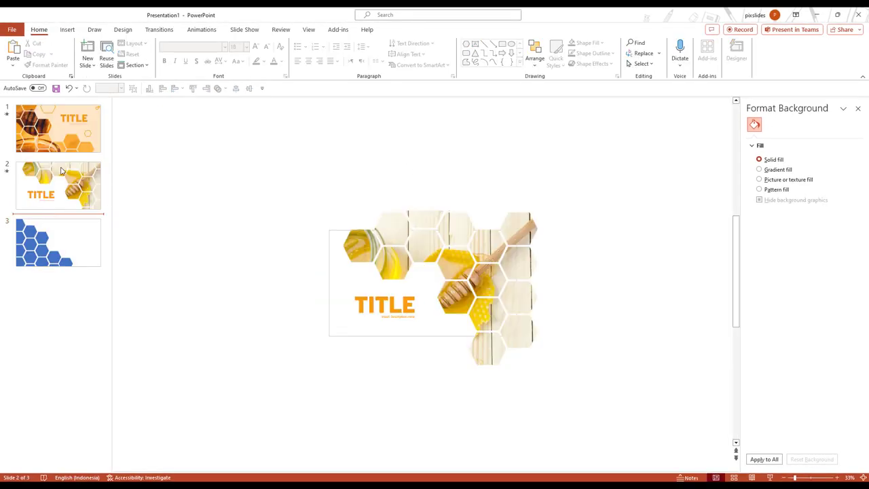
left_click(87, 62)
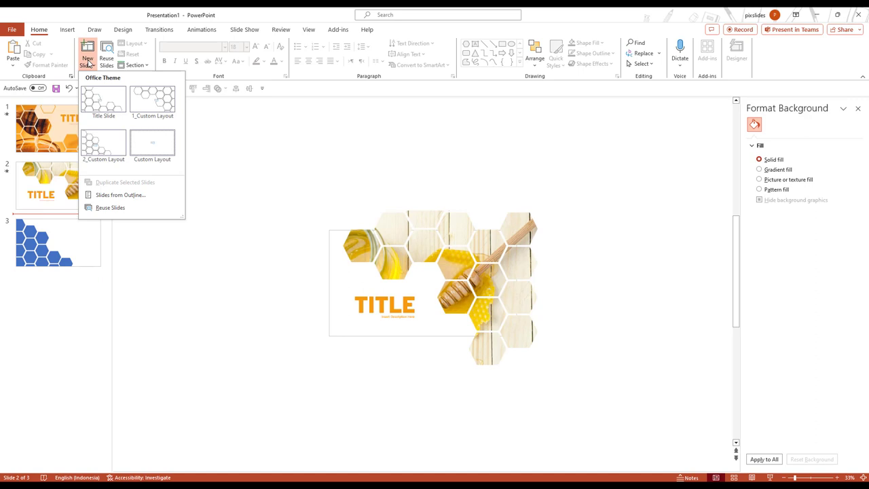
left_click(102, 142)
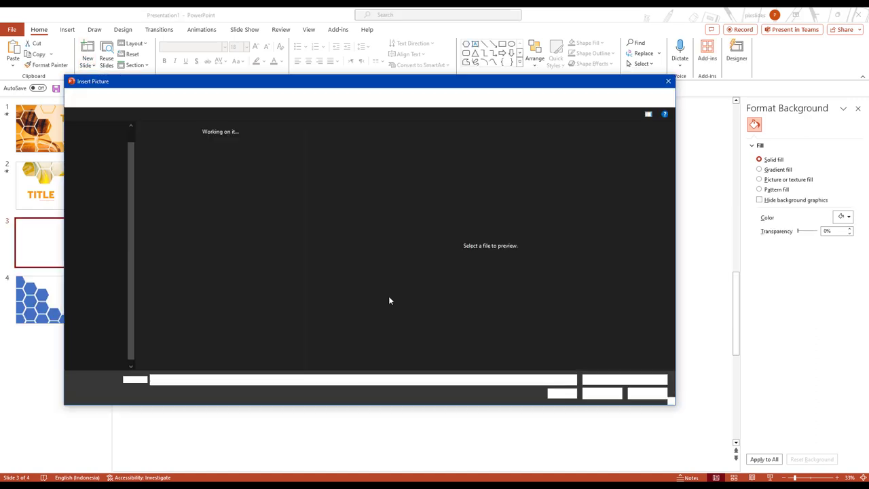
Fill the hexagon placeholder with the honey jar photo and set a solid orange background at 74% transparency
left_click(608, 397)
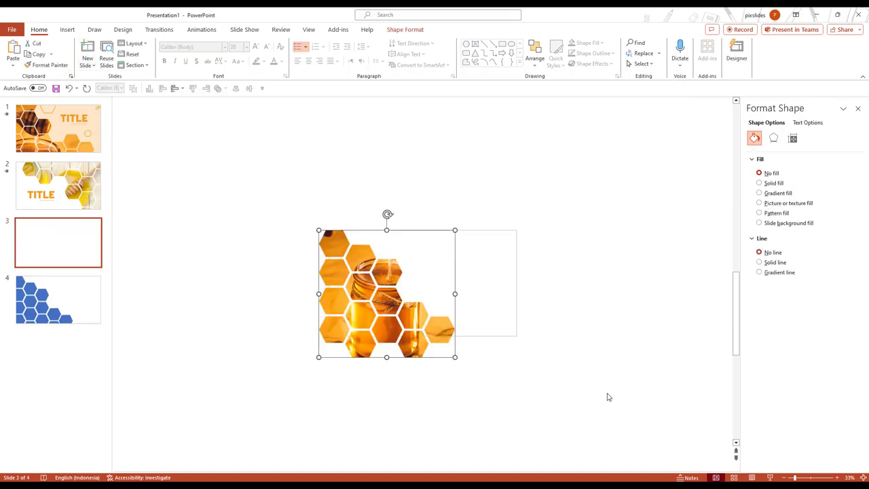
left_click(520, 295)
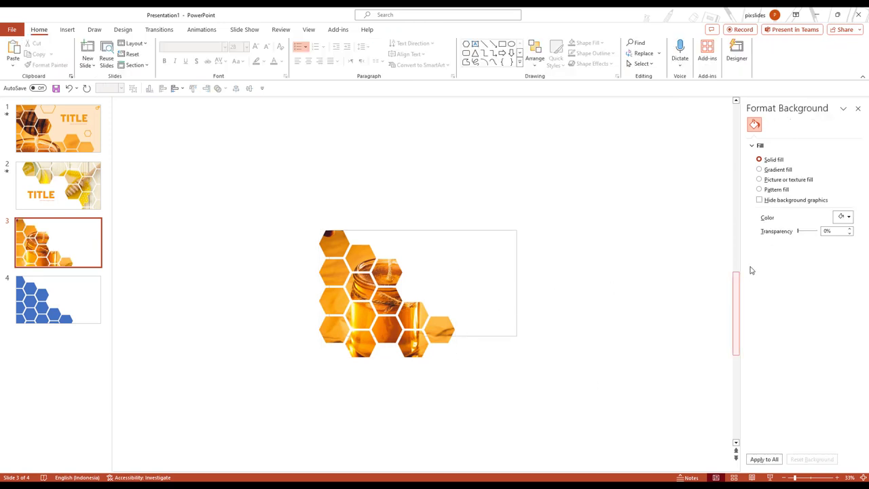
left_click(842, 216)
left_click(793, 341)
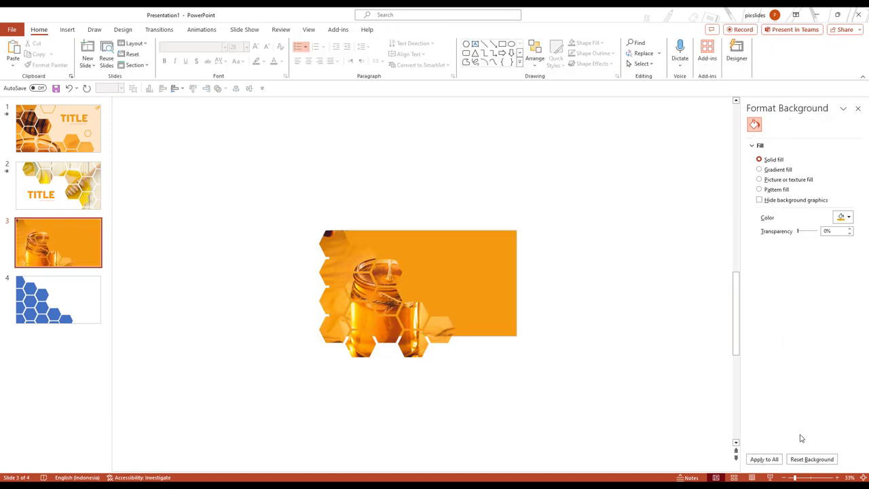
left_click_drag(798, 231, 811, 232)
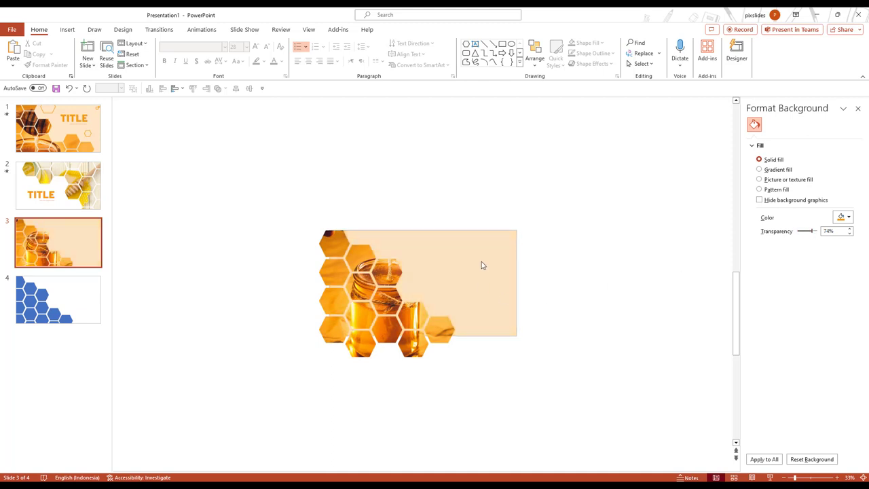
left_click(465, 44)
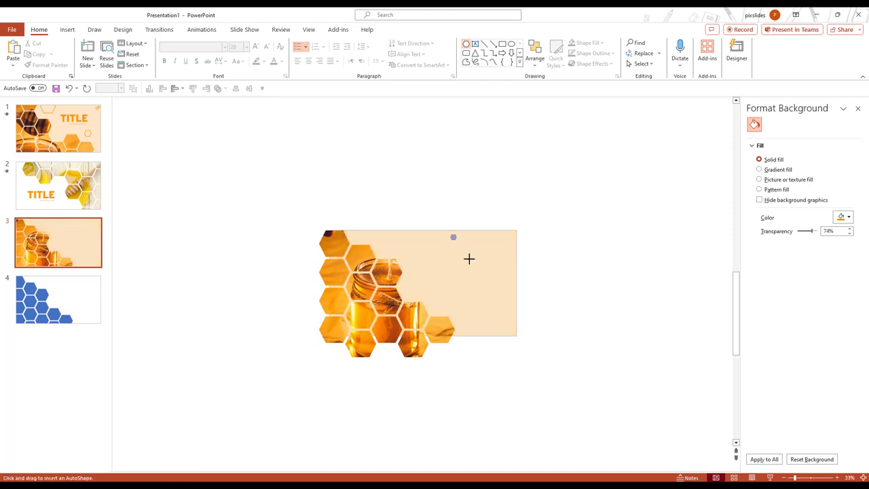
Draw a small hexagon with no fill and an orange outline, placed near the slide top
mouse_move(452, 237)
left_mouse_down()
mouse_move(469, 259)
mouse_move(475, 255)
left_mouse_up()
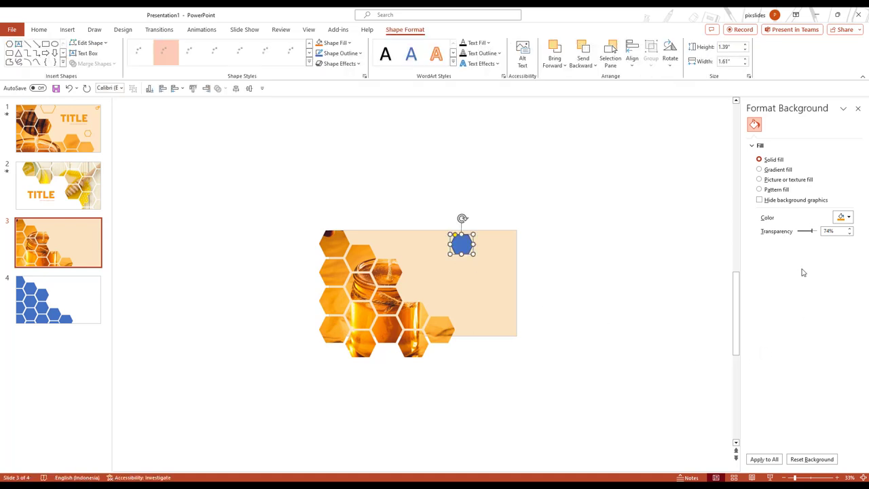
left_click(771, 174)
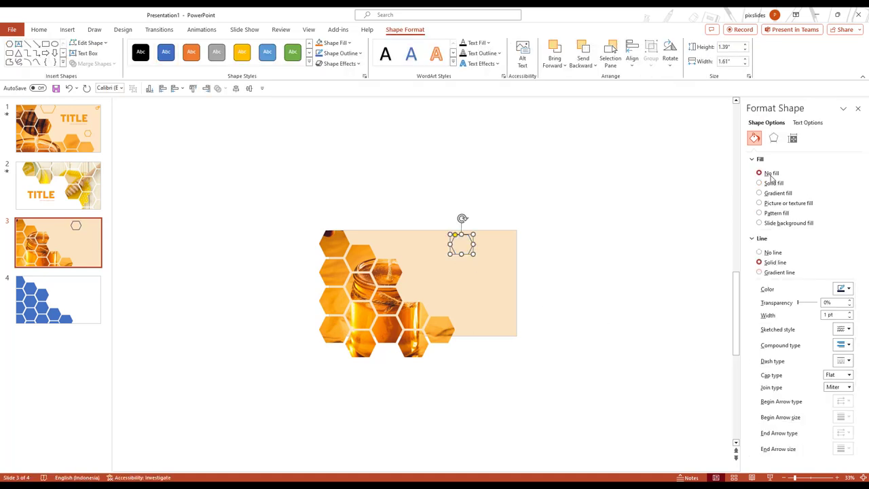
left_click(847, 288)
left_click(797, 401)
left_click(591, 289)
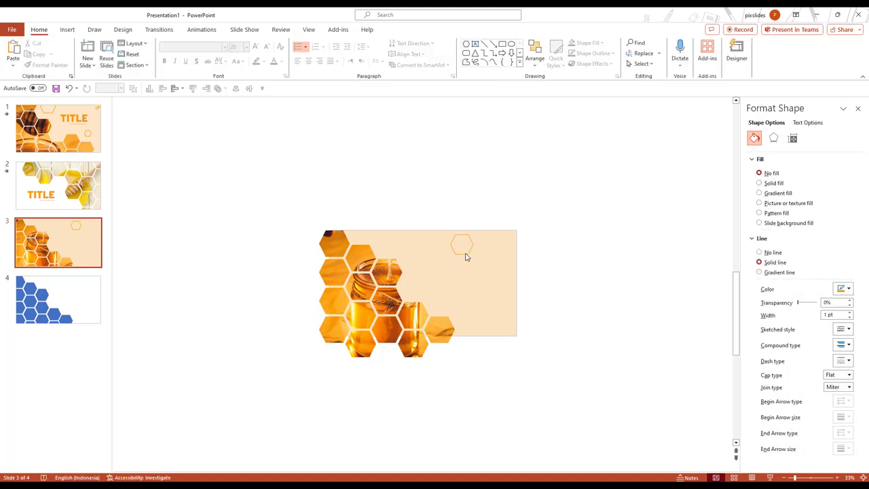
left_click_drag(472, 251, 503, 249)
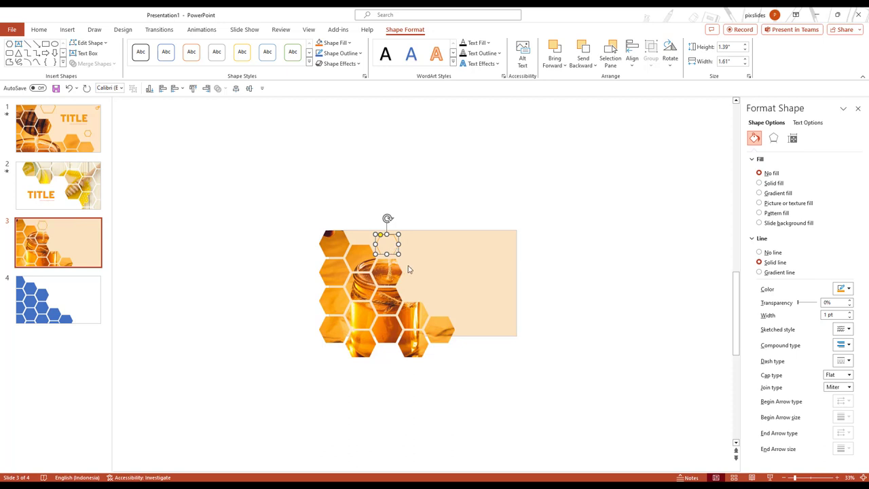
Copy the outline hexagon, move the copy to the bottom-right corner, and resize it
key("ctrl+c")
key("ctrl+v")
left_click_drag(399, 252, 499, 327)
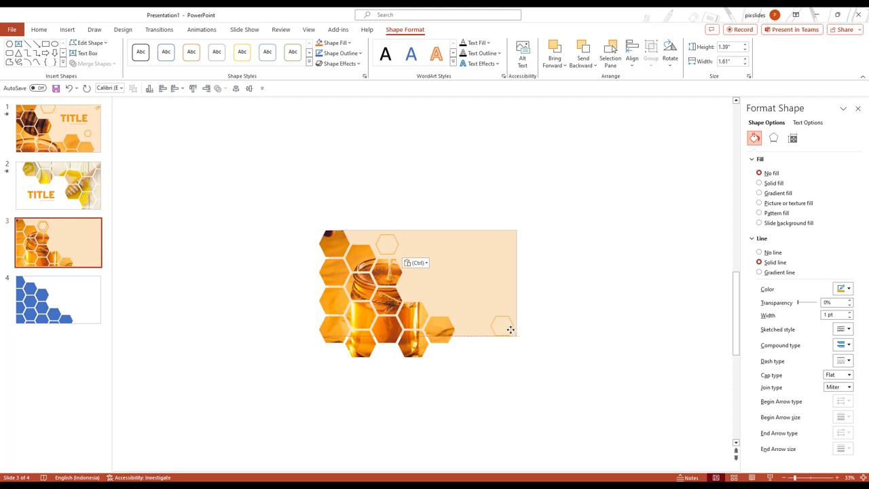
mouse_move(509, 325)
left_mouse_down()
mouse_move(508, 239)
mouse_move(500, 242)
left_mouse_up()
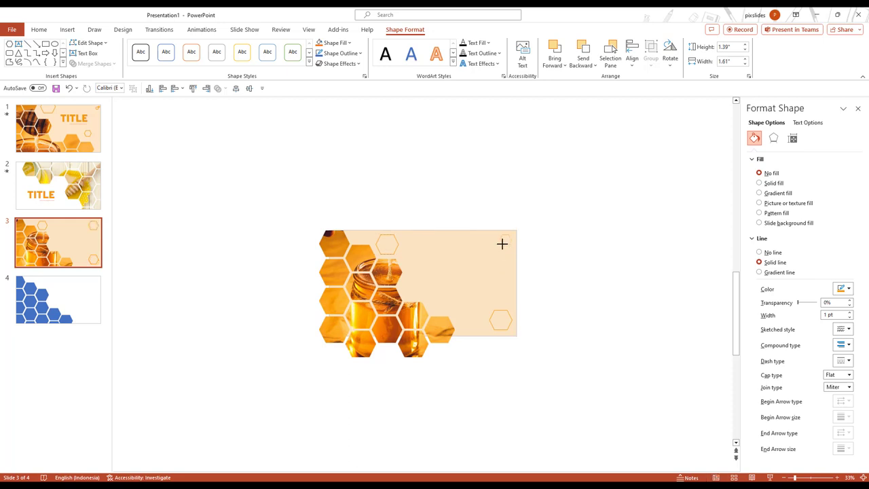
left_click(523, 278)
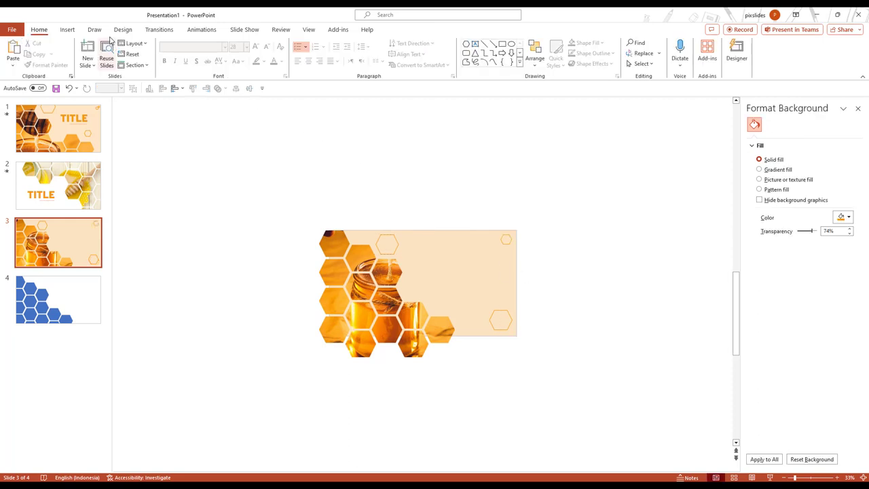
Add a TITLE text box beside the photo in Barlow Black font
left_click(476, 44)
left_click(438, 271)
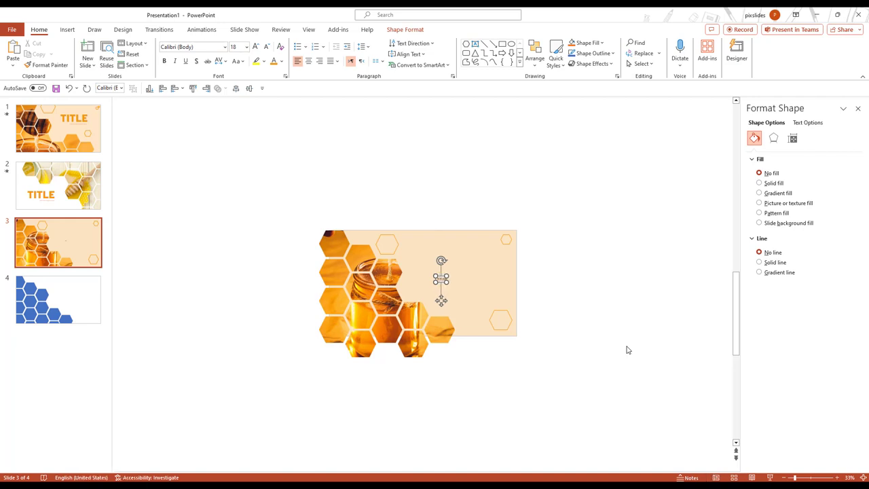
left_click(224, 47)
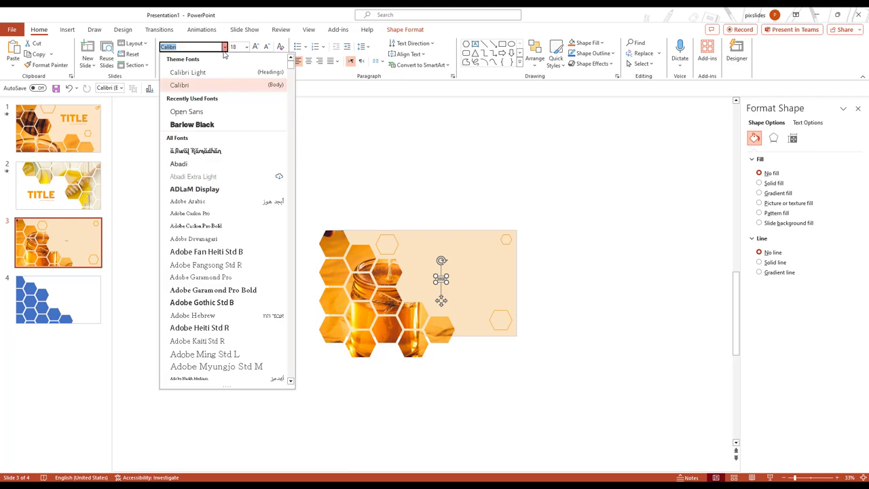
left_click(197, 122)
Enlarge TITLE to size 115, move it higher, and add a small text box beneath
left_click(255, 47)
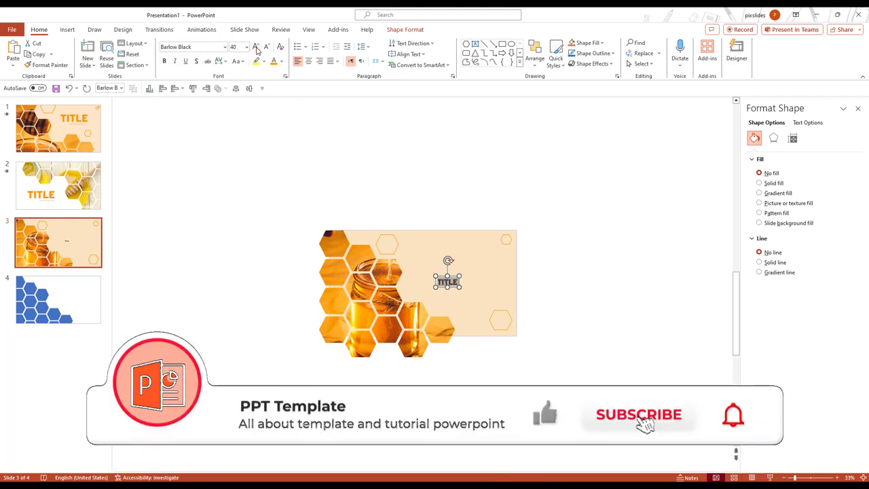
left_click(255, 46)
left_click(255, 46)
left_click(255, 46)
left_click(255, 47)
left_click(255, 47)
left_click(255, 47)
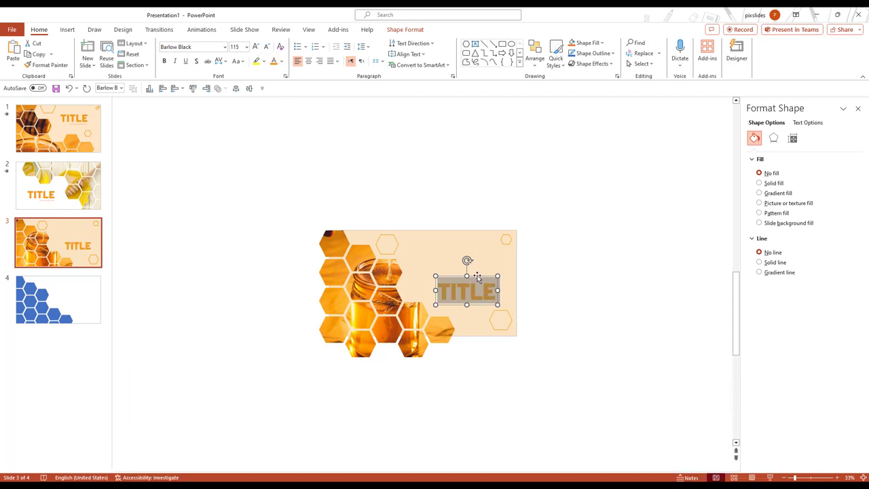
left_click_drag(477, 277, 474, 253)
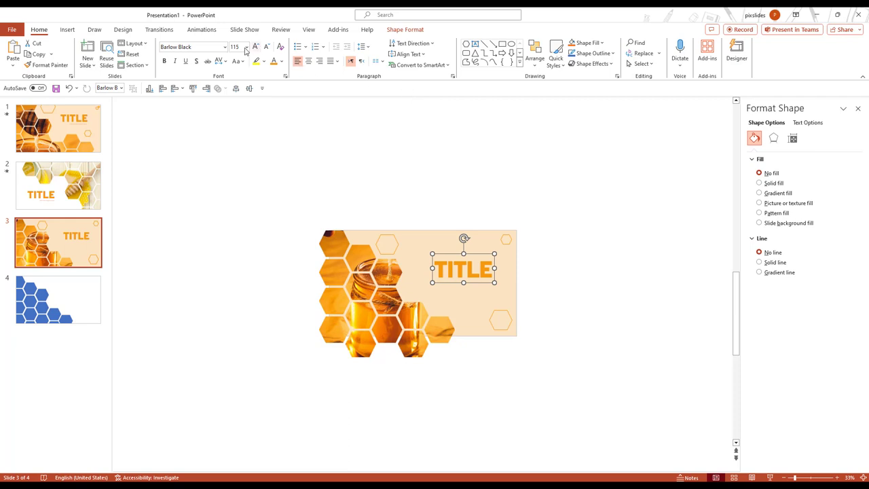
left_click(466, 326)
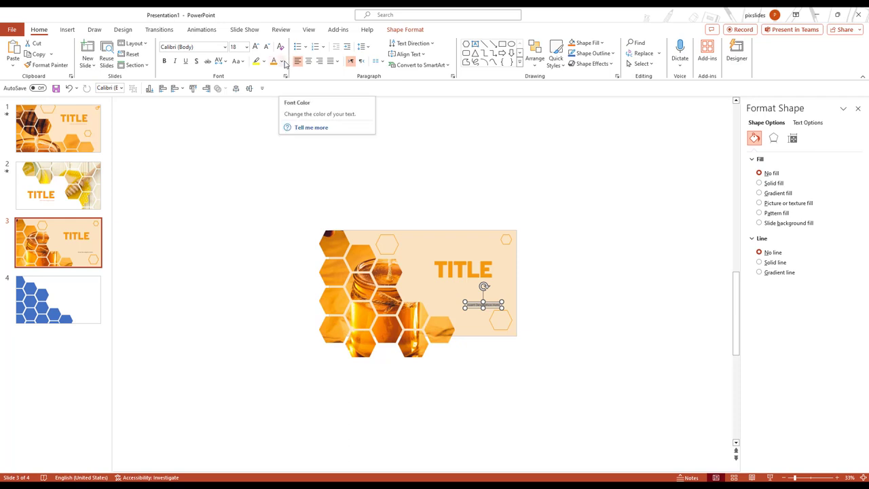
Color the Insert Description Here text orange
left_click(283, 62)
left_click(275, 173)
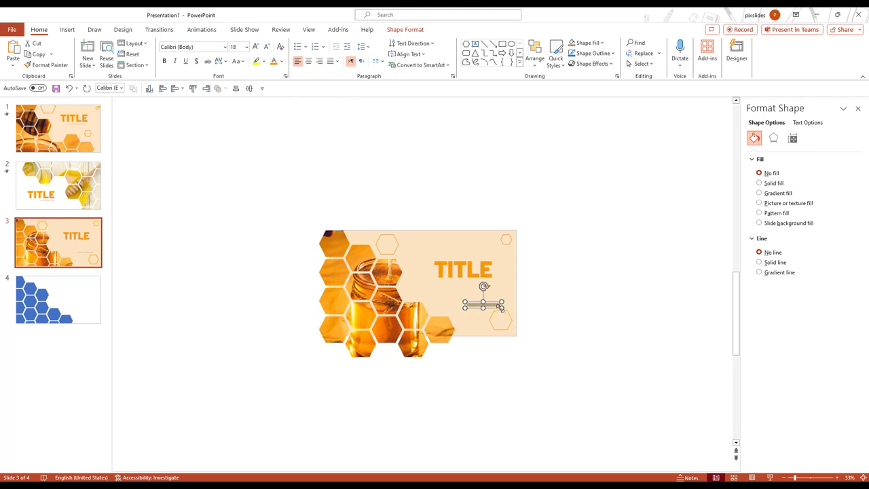
left_click(551, 278)
key("Tab")
key("Return")
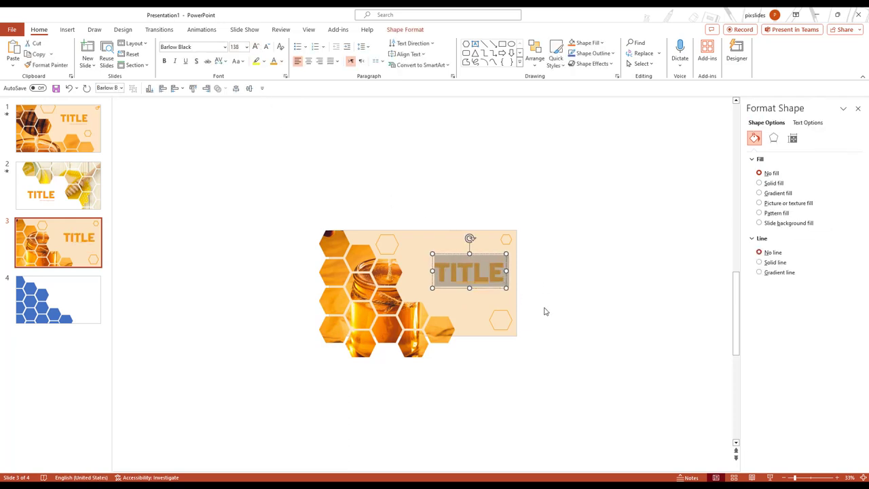
left_click(496, 283)
scroll(538, 274, "up", 7, "ctrl")
Enlarge the description, right-align it under TITLE, and shift both texts left and down
left_click(576, 255)
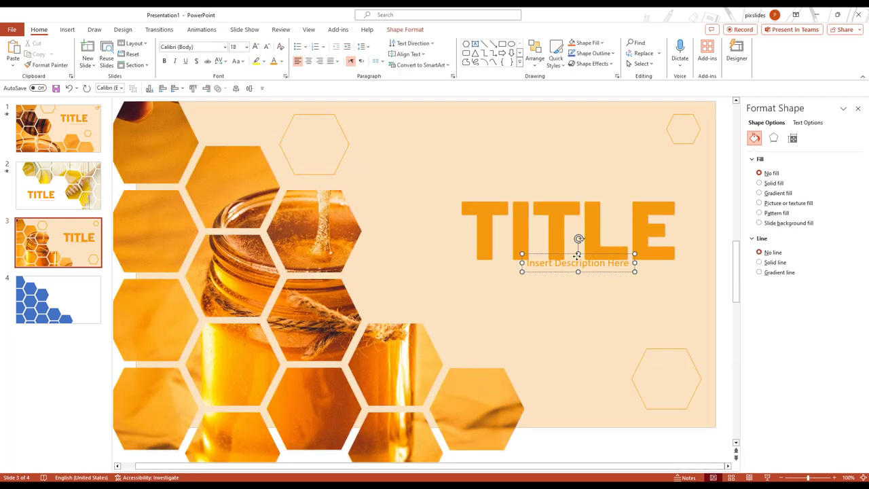
left_click_drag(576, 255, 621, 265)
left_click(255, 46)
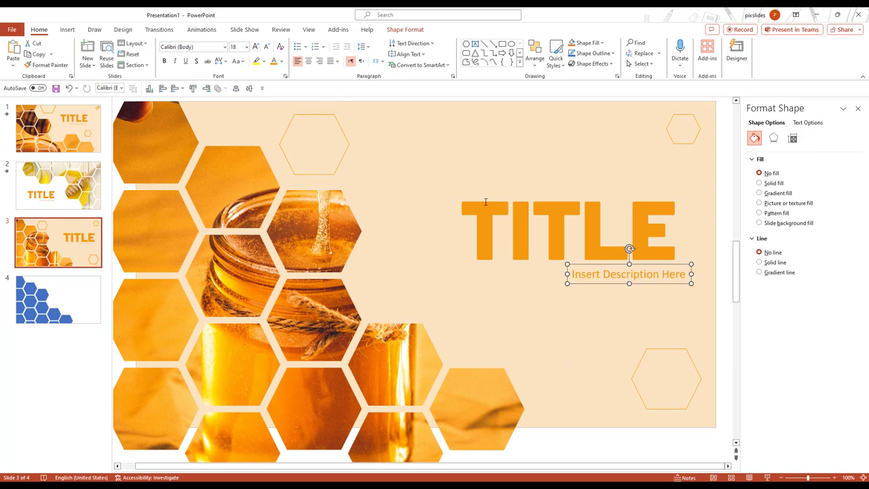
left_click_drag(585, 264, 574, 265)
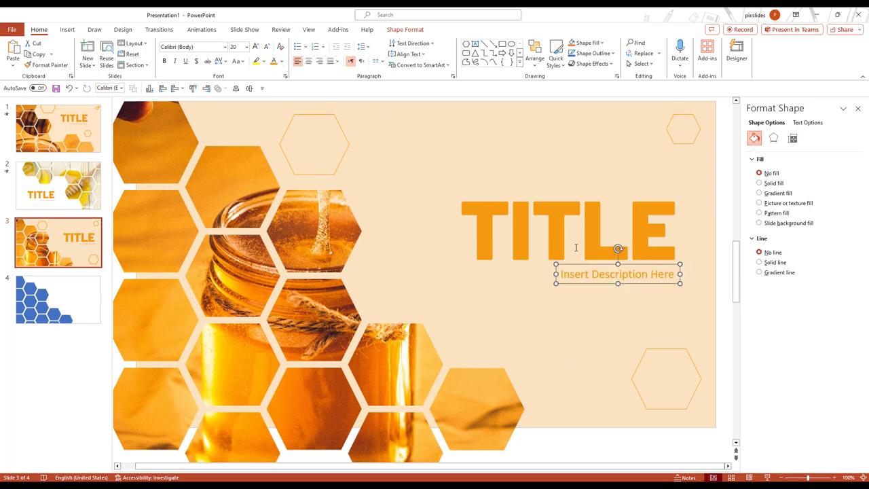
left_click(590, 173, "shift")
left_click_drag(590, 173, 537, 192)
Select the honey hexagon picture to format it
scroll(558, 186, "down", 5)
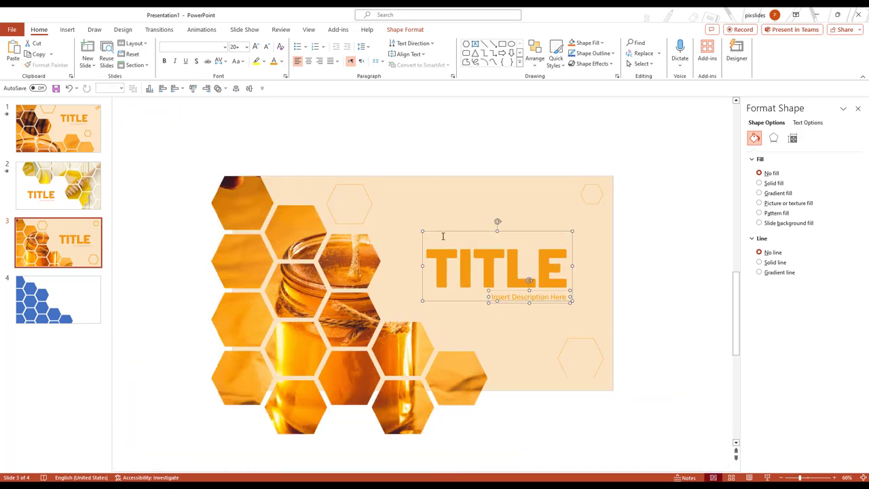
left_click(630, 309)
left_click(403, 337)
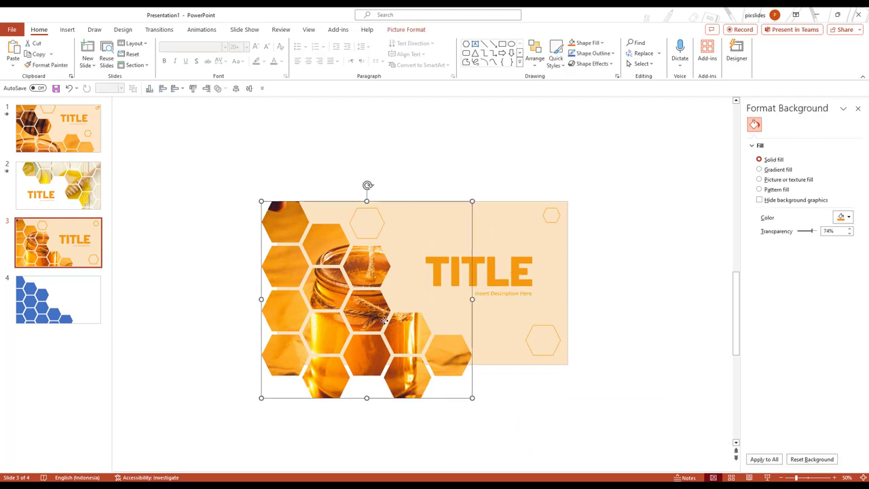
left_click(405, 30)
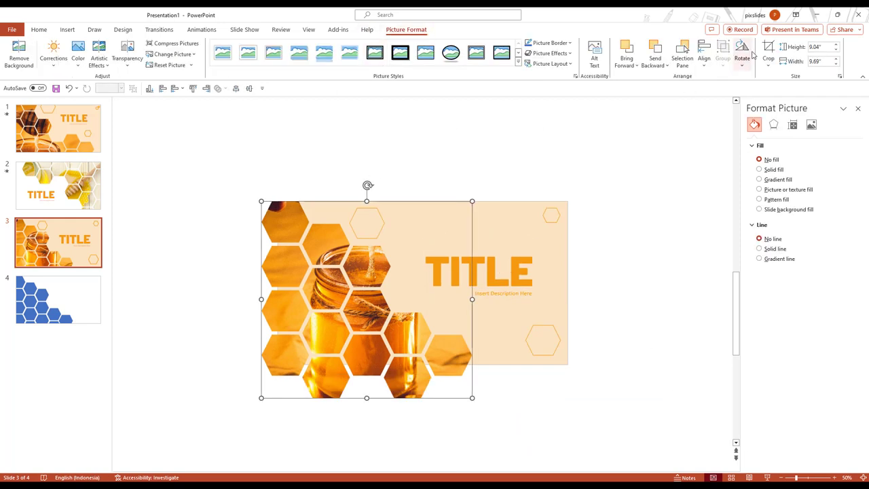
Shift the honey photo down within its hexagon crop, then preview slide 3 full screen
mouse_move(357, 299)
left_mouse_down()
mouse_move(357, 360)
mouse_move(358, 319)
left_mouse_up()
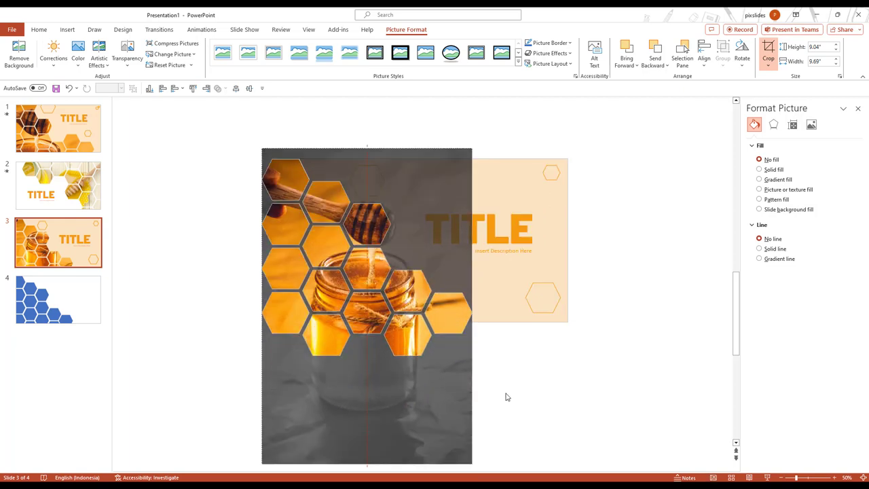
left_click(507, 397)
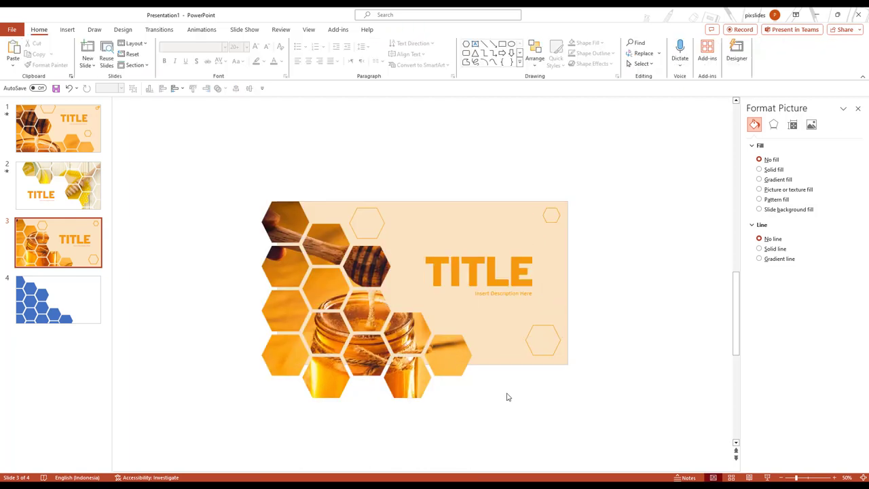
left_click(765, 478)
key("Escape")
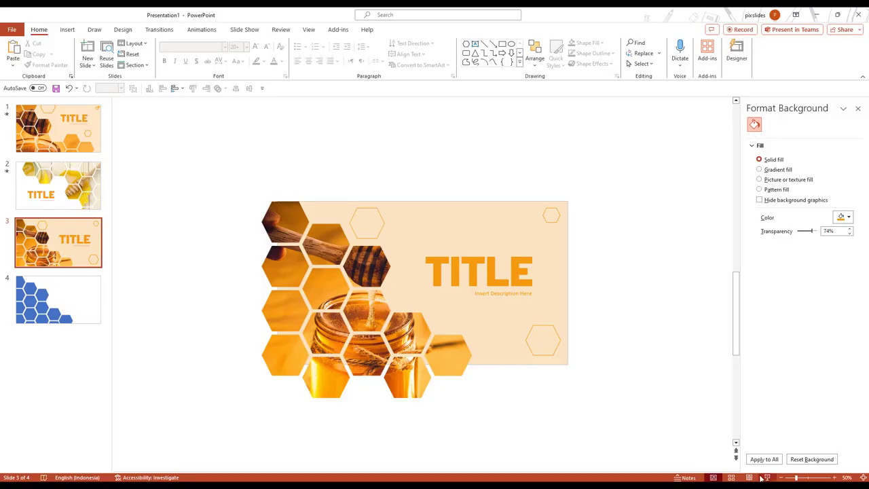
Select all the blue hexagons on slide 4 and group them
left_click(79, 287)
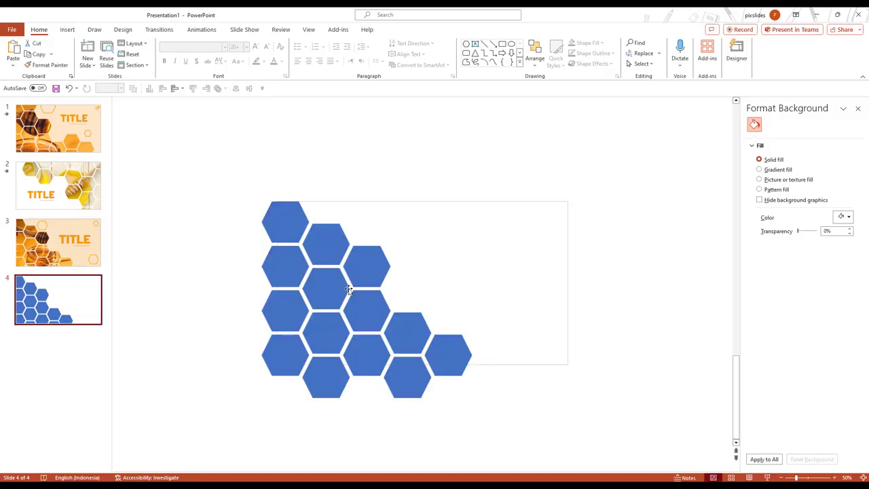
left_click(360, 299)
left_click(60, 181)
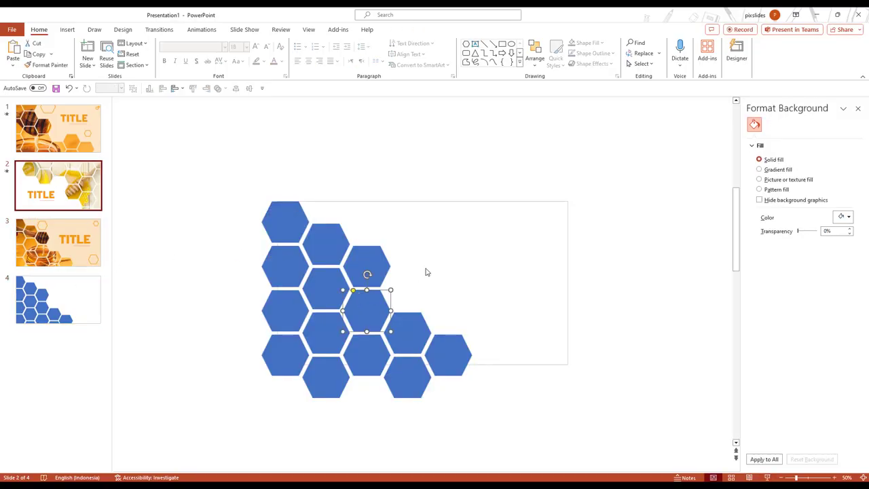
left_click(63, 304)
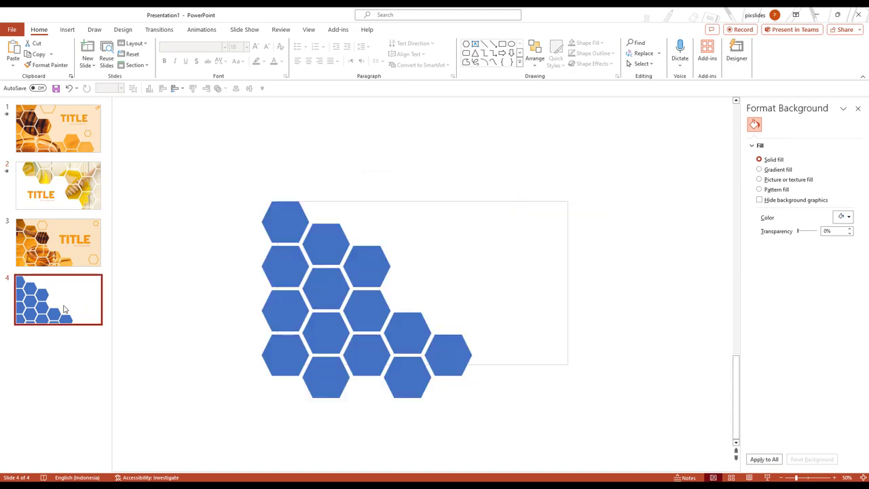
left_click_drag(513, 414, 192, 155)
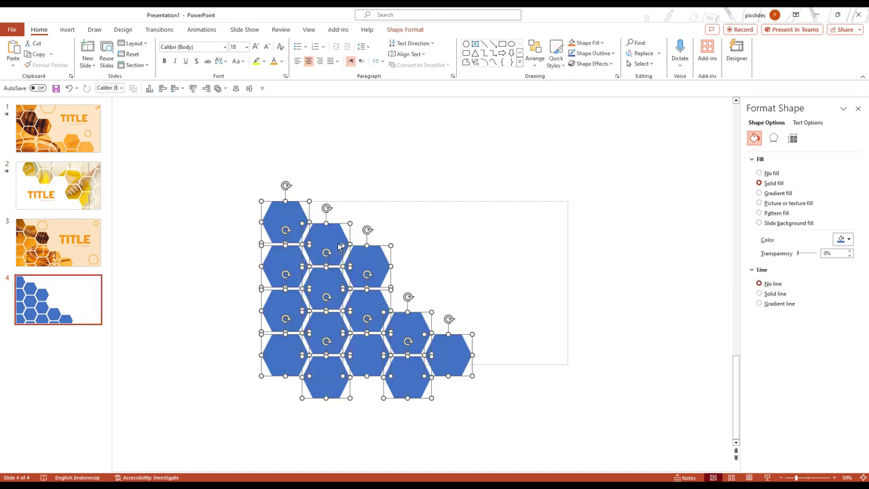
key("ctrl+g")
Rotate, enlarge and move the hexagon group toward the top-right
mouse_move(367, 182)
left_mouse_down()
mouse_move(299, 271)
mouse_move(361, 344)
left_mouse_up()
left_click_drag(425, 320, 524, 285)
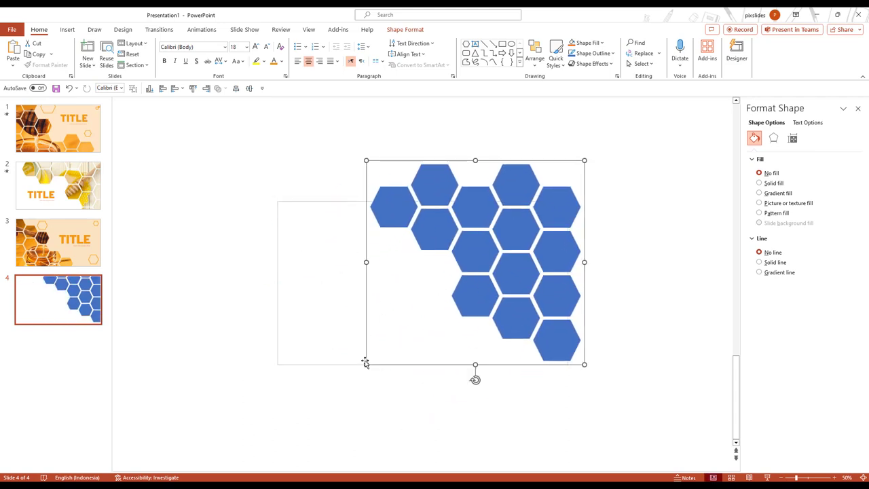
left_click_drag(364, 363, 326, 391)
left_click_drag(502, 303, 503, 292)
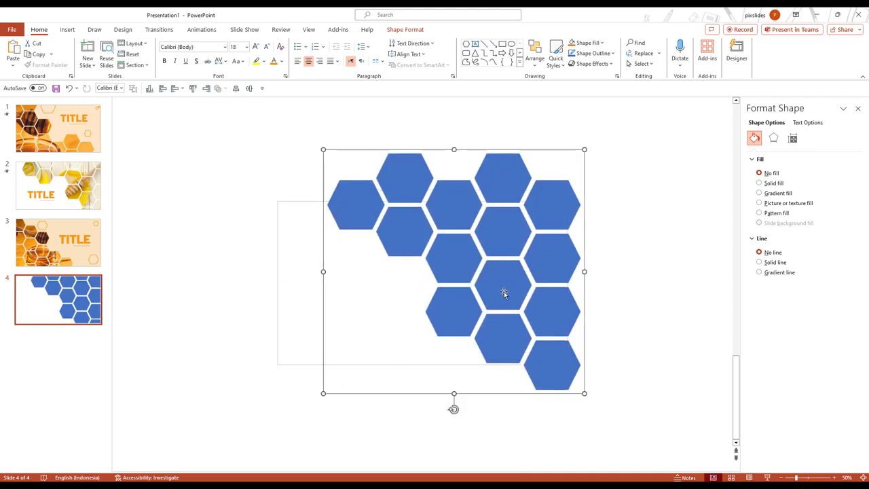
left_click(309, 30)
In Slide Master, add a custom layout without a title and paste in the hexagon cluster
left_click(120, 53)
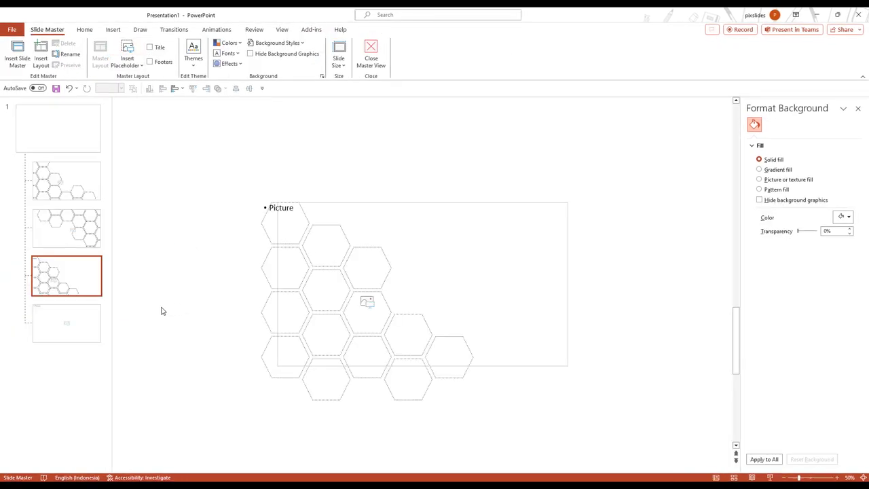
left_click(78, 300)
left_click(49, 52)
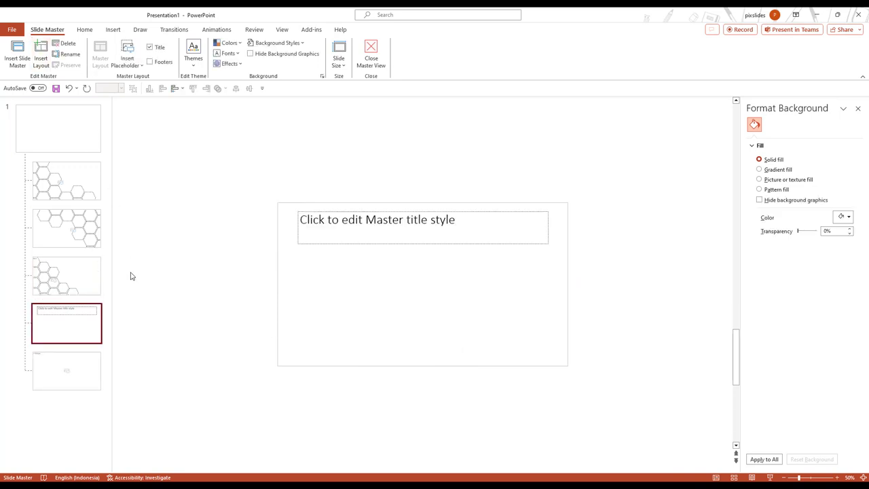
left_click(394, 240)
key("Delete")
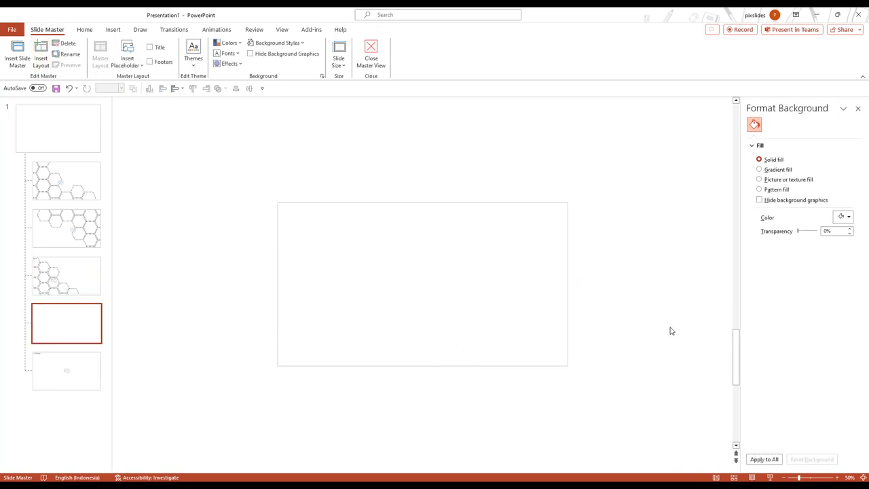
key("ctrl+v")
Copy the picture placeholder onto the new layout and resize it to cover the hexagons
left_click(70, 368)
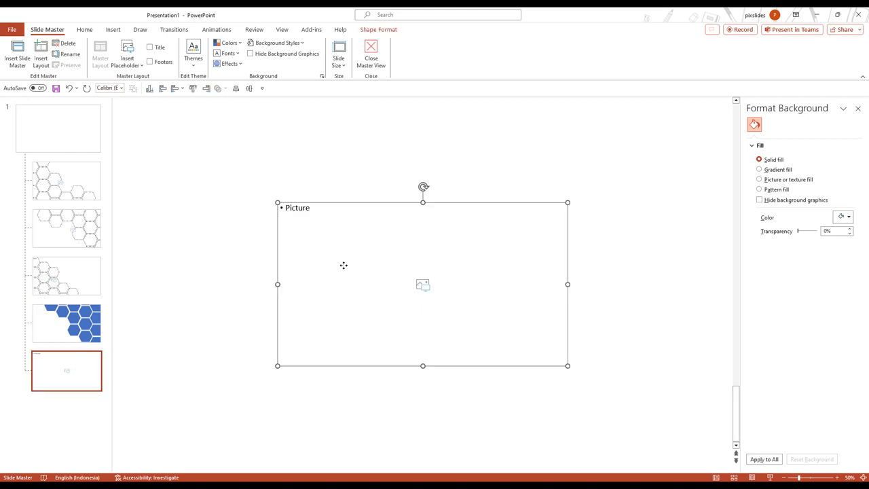
left_click(66, 323)
key("ctrl+v")
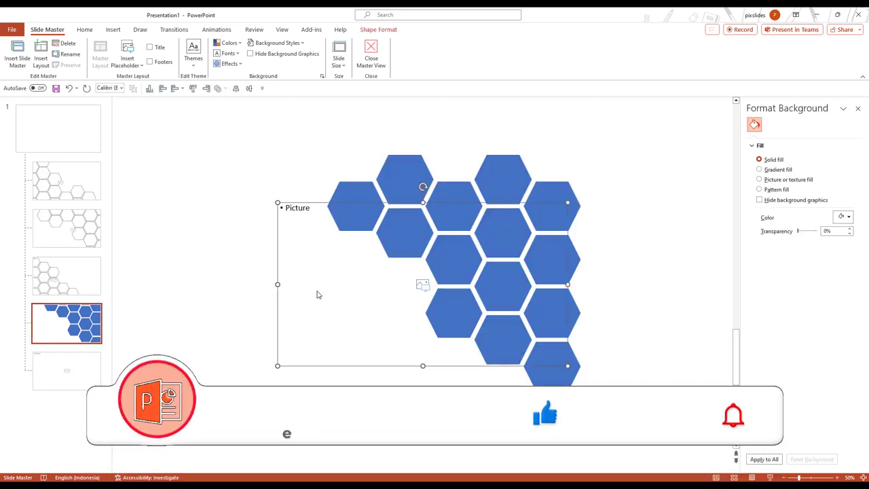
left_click_drag(567, 202, 636, 131)
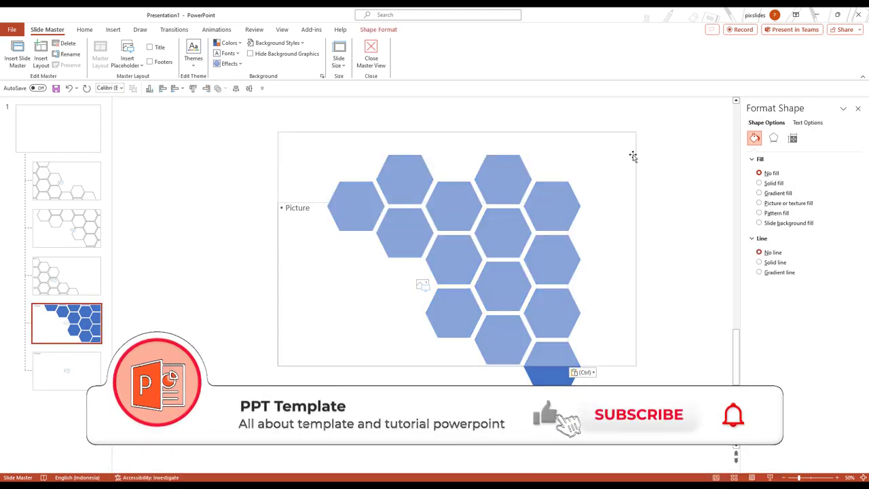
left_click_drag(639, 359, 639, 411)
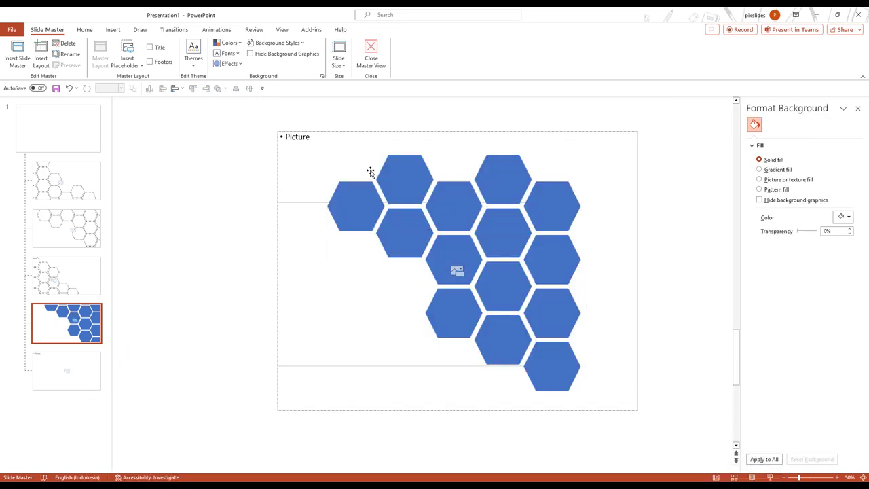
left_click(333, 131)
left_click_drag(333, 131, 450, 251)
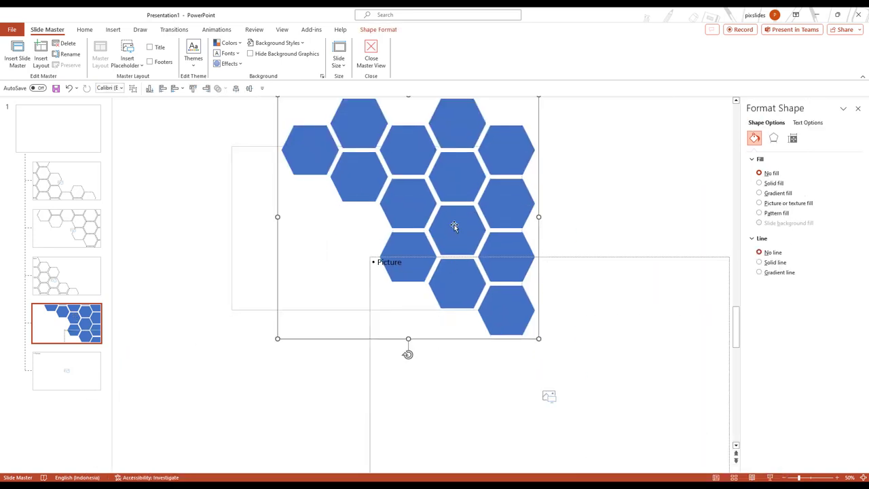
Ungroup the hexagon cluster and regroup the hexagons as one group
right_click(350, 161)
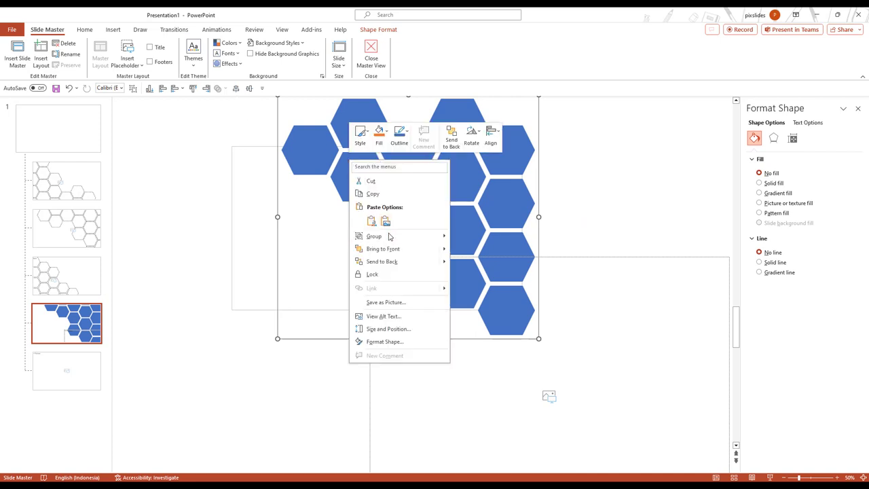
mouse_move(407, 237)
left_click(475, 264)
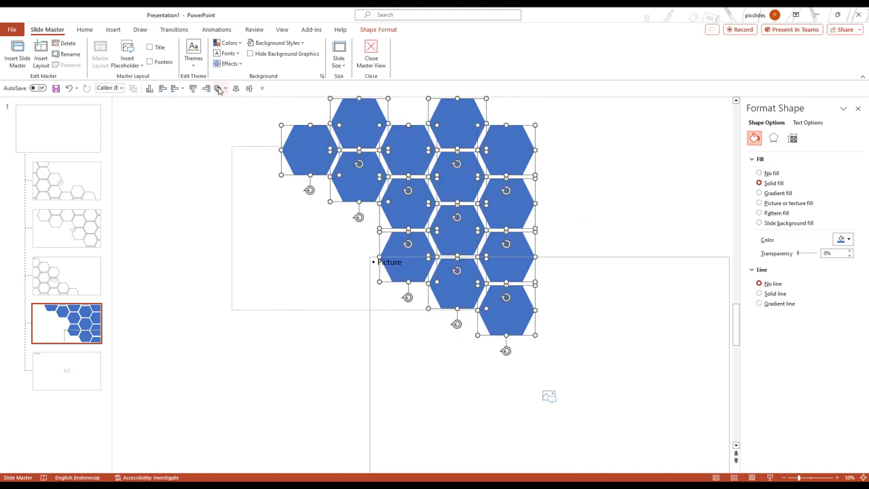
left_click(220, 90)
left_click(227, 106)
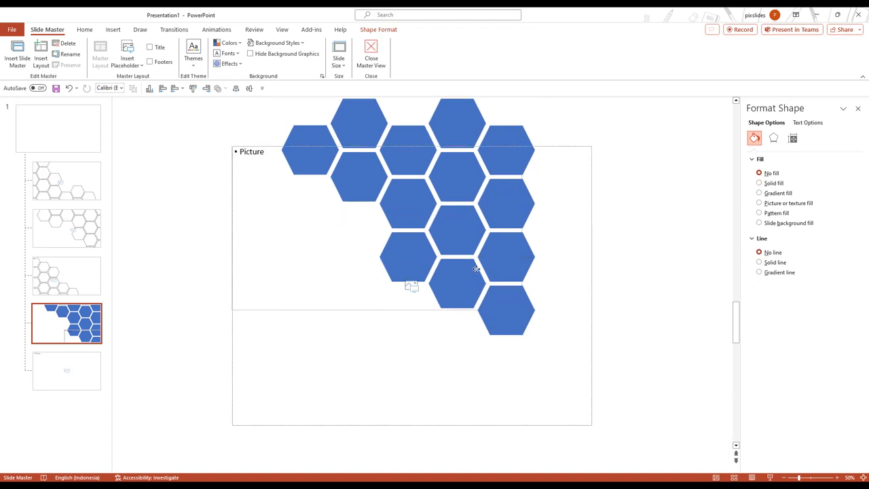
Intersect the picture placeholder with the hexagons and close Master View
left_click_drag(590, 420, 416, 238)
left_click(641, 400)
left_click_drag(641, 434, 198, 106)
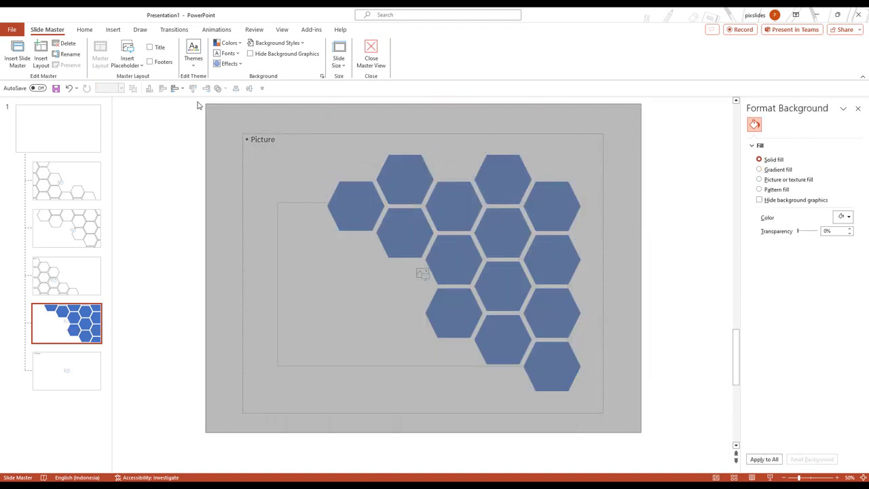
left_click(218, 88)
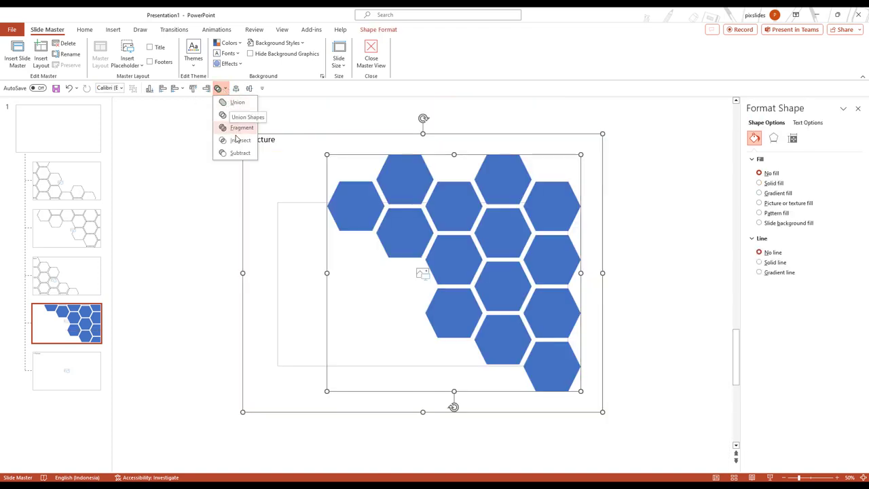
left_click(237, 140)
left_click(418, 273)
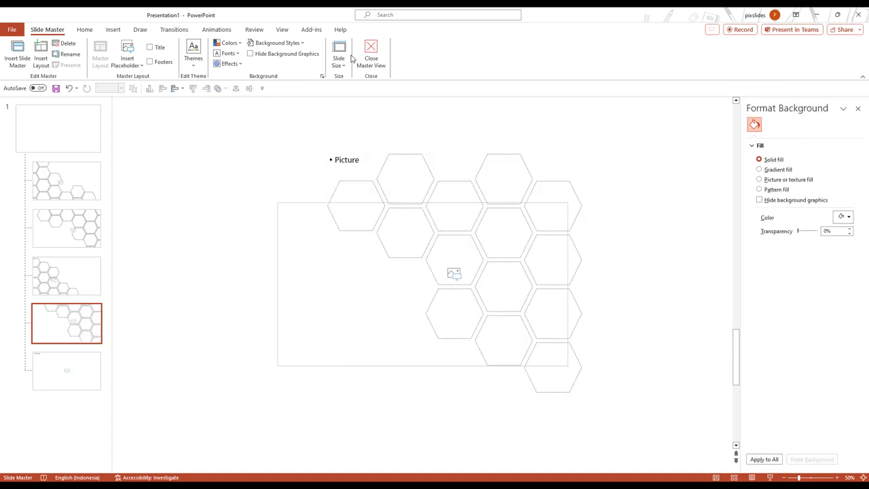
left_click(370, 54)
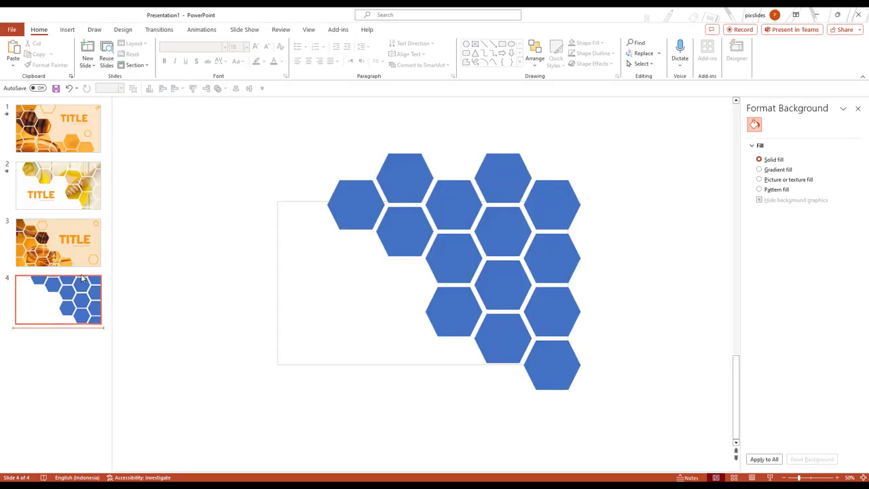
Add a 3_Custom Layout slide after slide 3 with the honey photo, shifted right in its crop
left_click(80, 242)
left_click(87, 66)
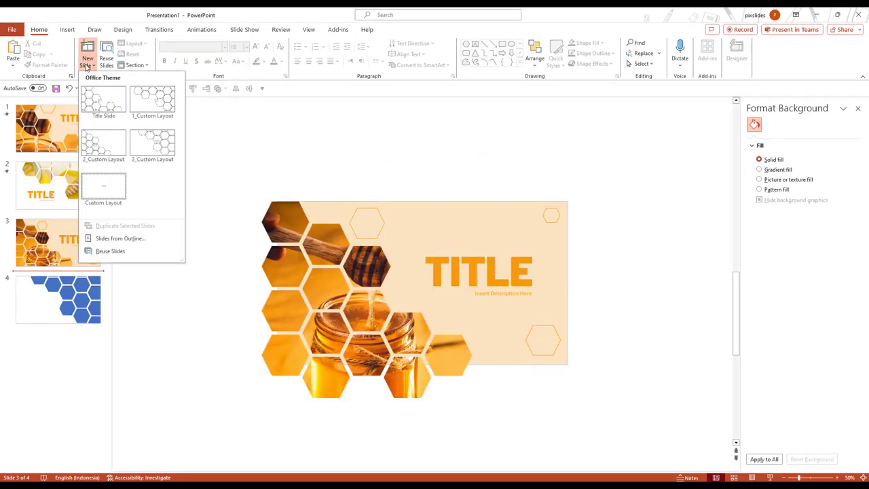
left_click(140, 136)
left_click(454, 274)
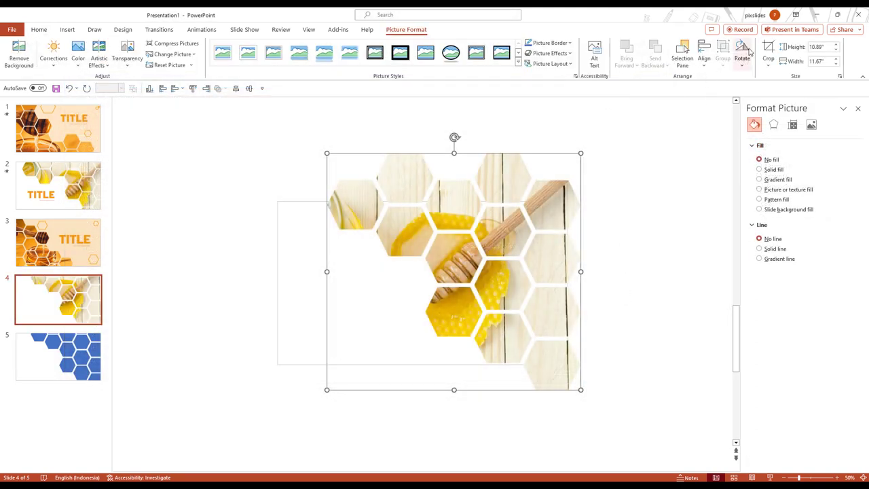
left_click(767, 51)
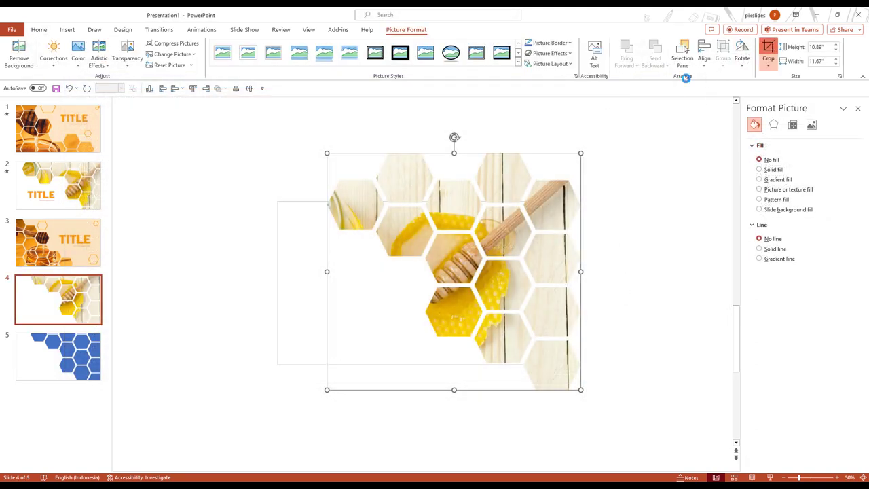
left_click_drag(523, 233, 589, 233)
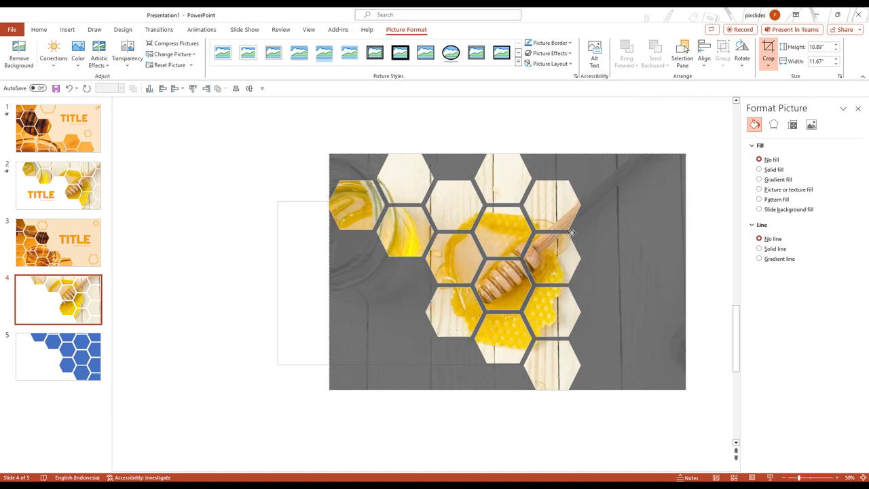
left_click(648, 409)
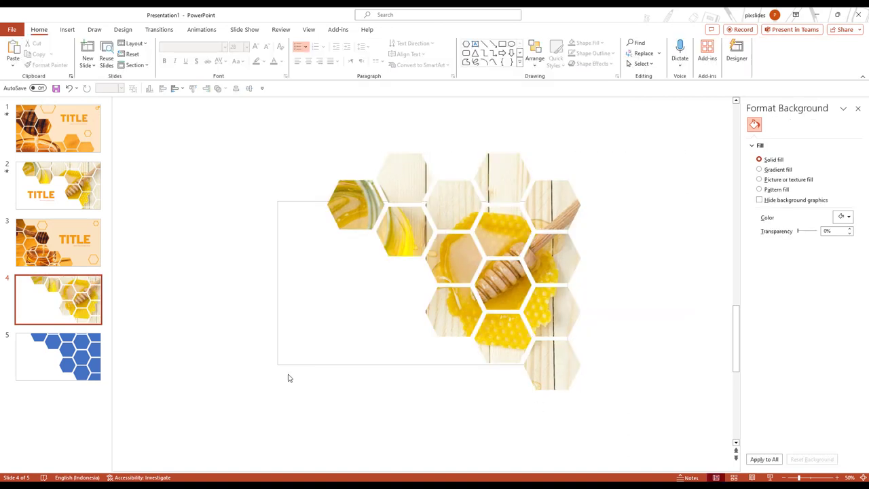
Copy TITLE and description to slide 4, left-aligned on the left with the photo moved right
key("Page_Up")
left_click_drag(678, 222, 384, 330)
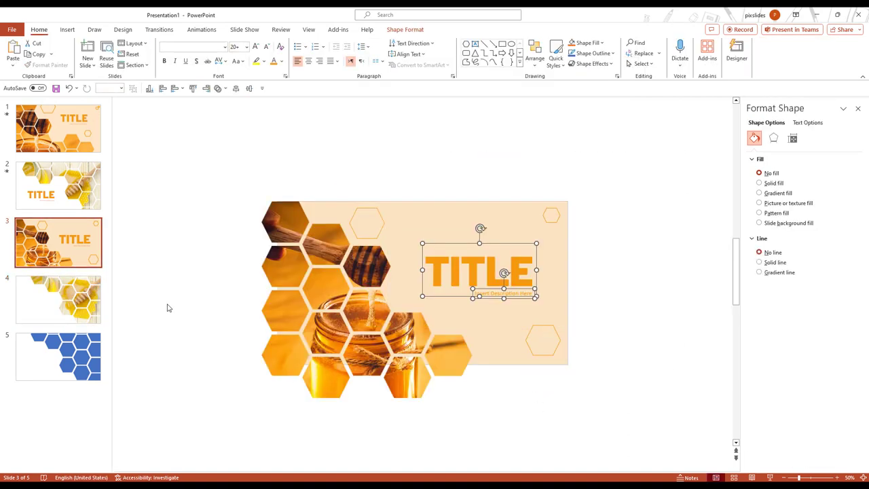
key("Page_Down")
left_click(401, 297)
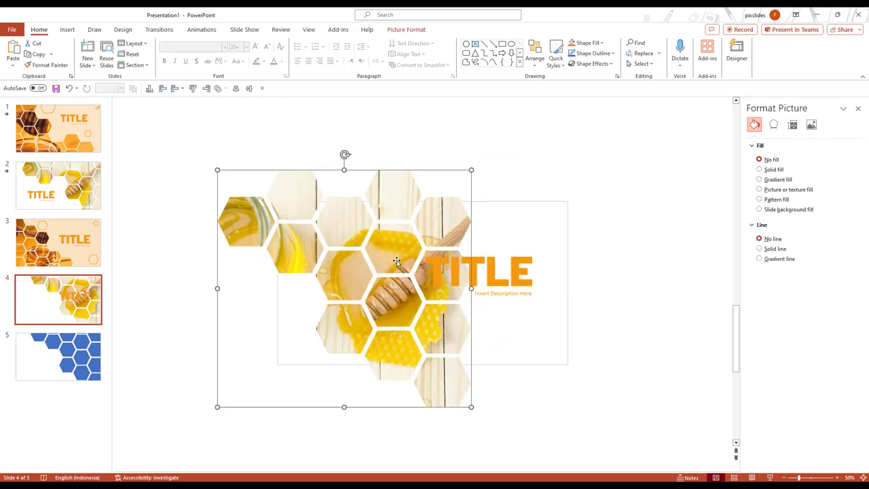
left_click_drag(397, 262, 507, 245)
left_click_drag(654, 334, 365, 214)
key("ctrl+l")
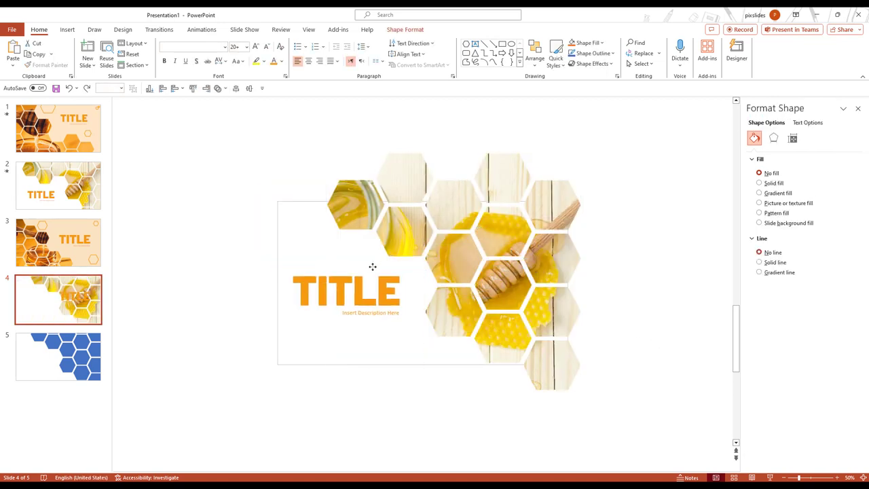
Delete the leftover blue hexagon slide and play slide 4 as a slideshow
left_click(84, 355)
key("Delete")
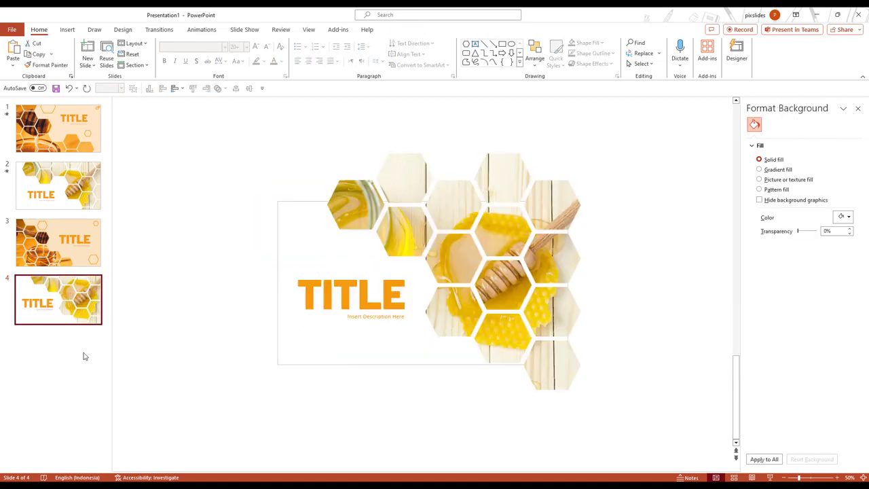
left_click(76, 262)
left_click(82, 289)
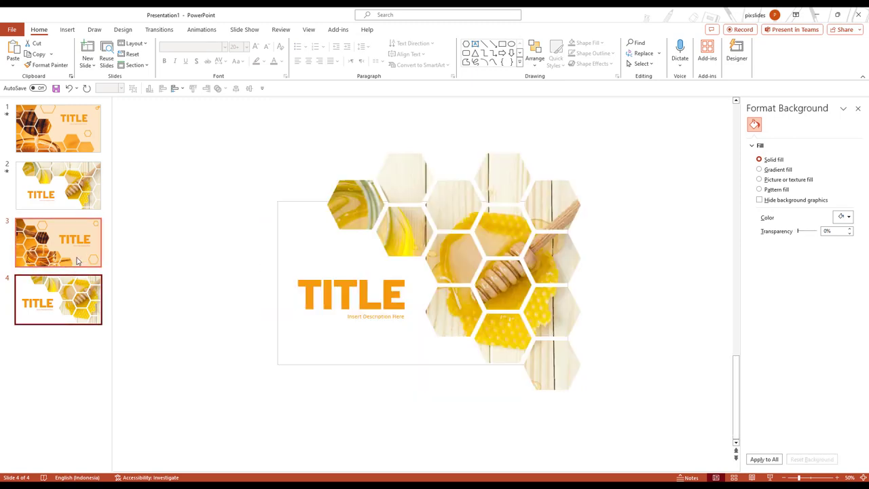
left_click(769, 477)
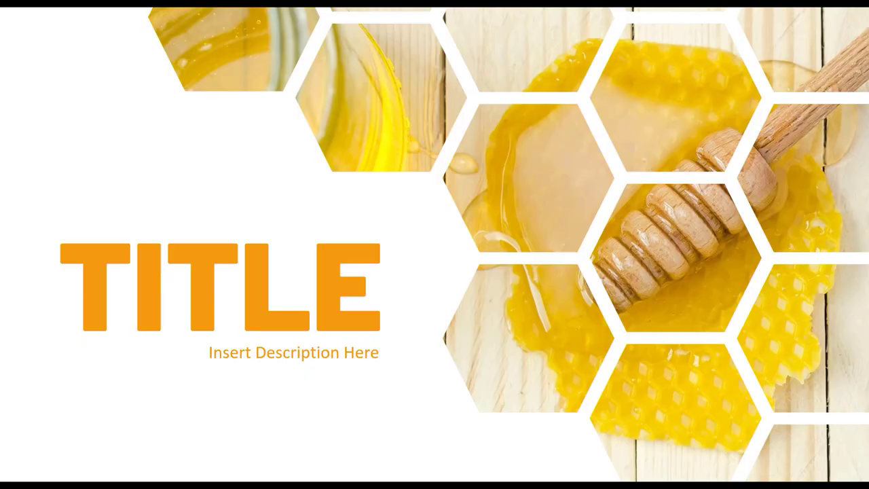
key("Escape")
left_click(430, 142)
key("Tab")
left_click(281, 62)
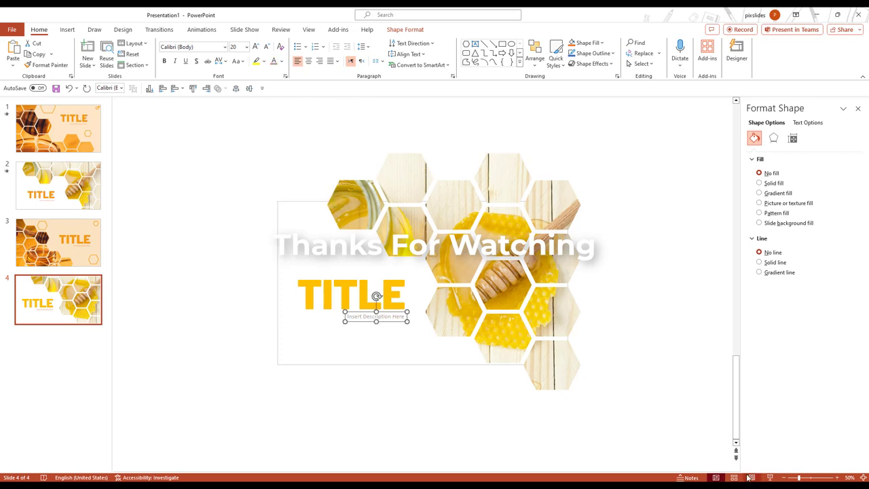
left_click(769, 477)
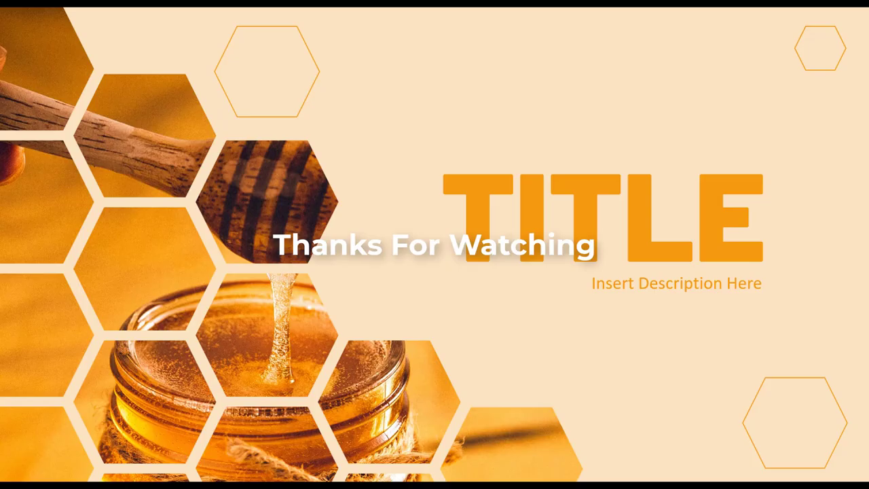